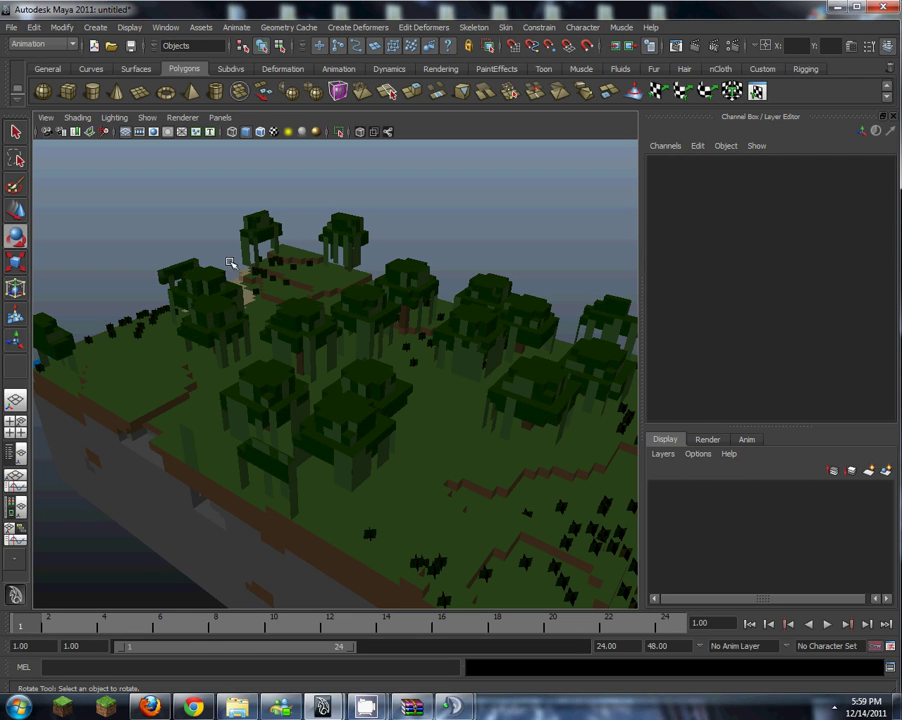
# Step: Orbit around the voxel island, then select the whole terrain mesh, polySurface1
pyautogui.keyDown('alt'); pyautogui.moveTo(150, 306); pyautogui.dragTo(790, 330); pyautogui.keyUp('alt')
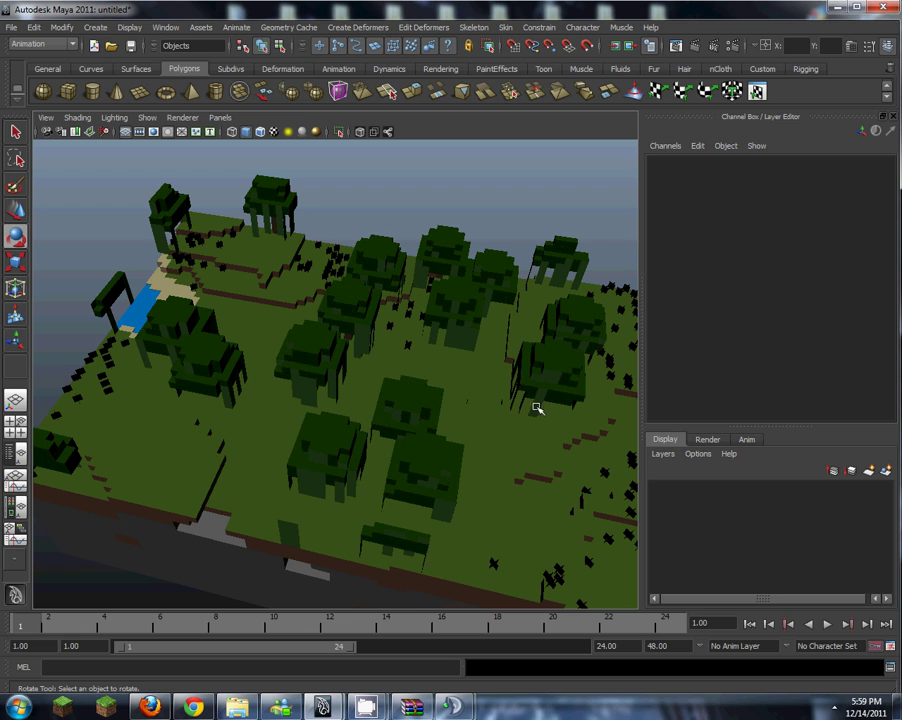
pyautogui.moveTo(535, 408)
pyautogui.keyDown('alt'); pyautogui.mouseDown()
pyautogui.moveTo(487, 360)
pyautogui.moveTo(520, 421)
pyautogui.mouseUp(); pyautogui.keyUp('alt')
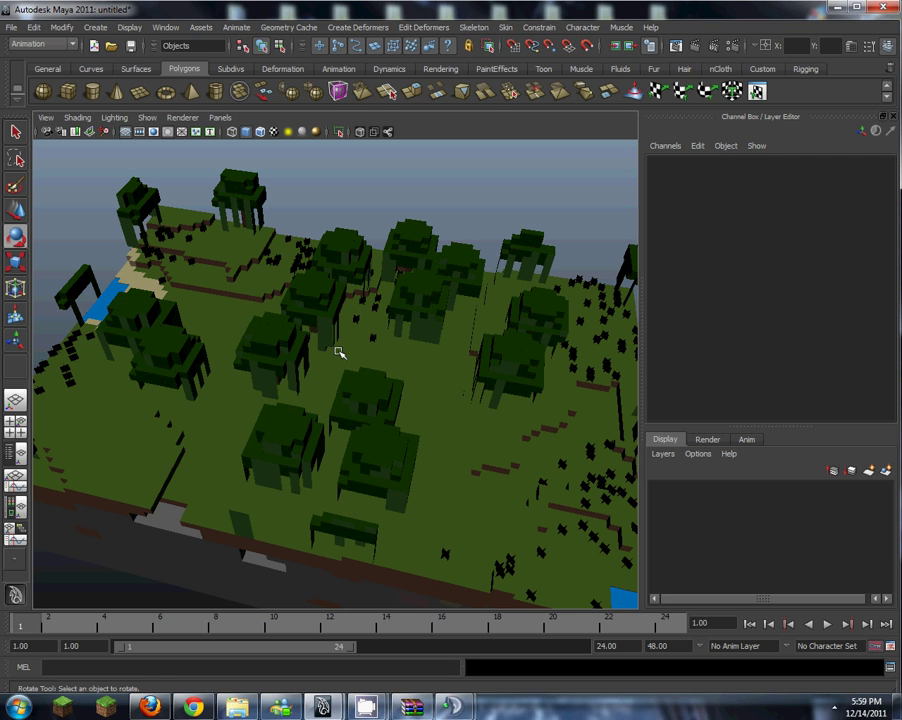
pyautogui.click(346, 262)
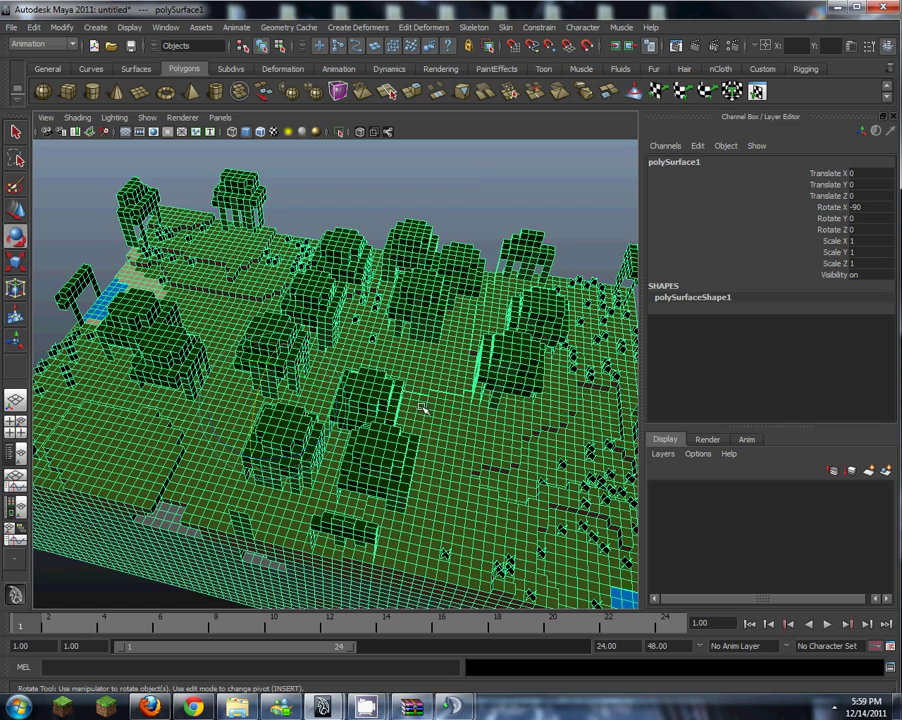
# Step: Put the selected terrain on a new display layer named World
pyautogui.click(886, 47)
pyautogui.click(886, 47)
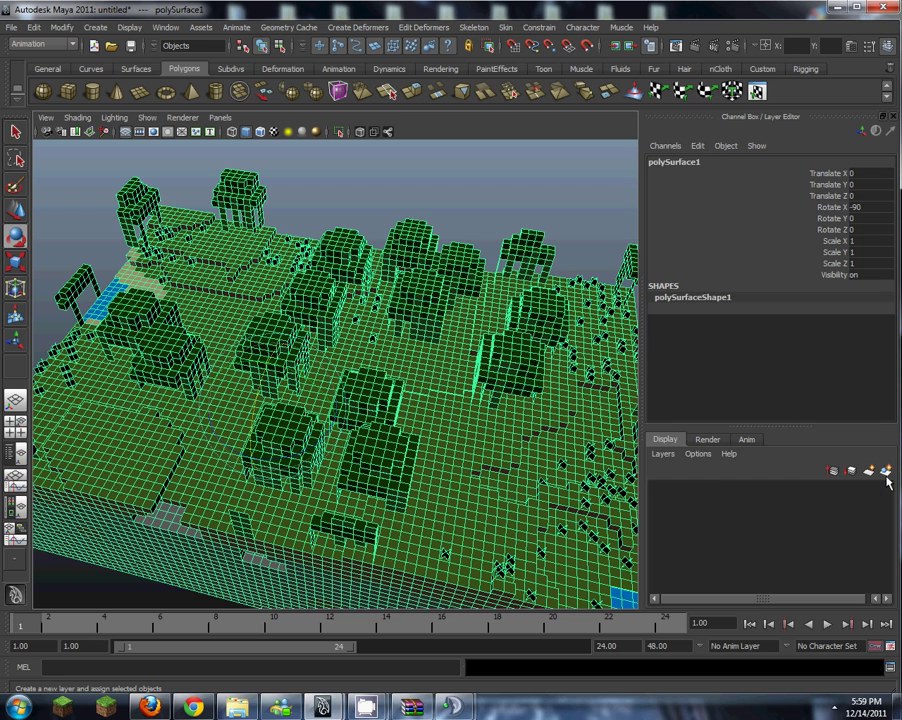
pyautogui.click(886, 472)
pyautogui.doubleClick(718, 498)
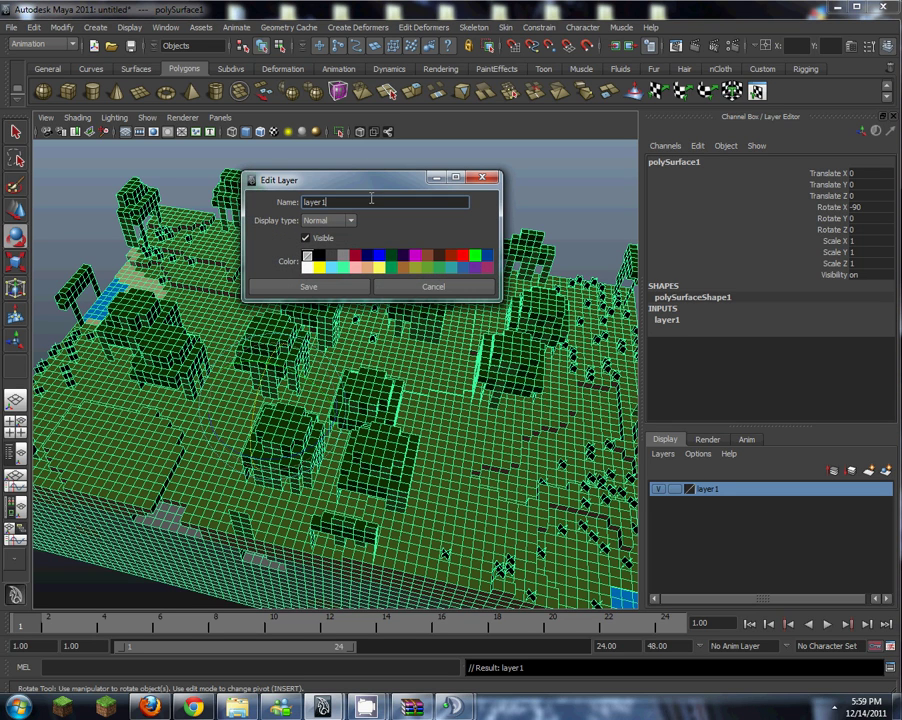
pyautogui.write('World')
pyautogui.click(309, 287)
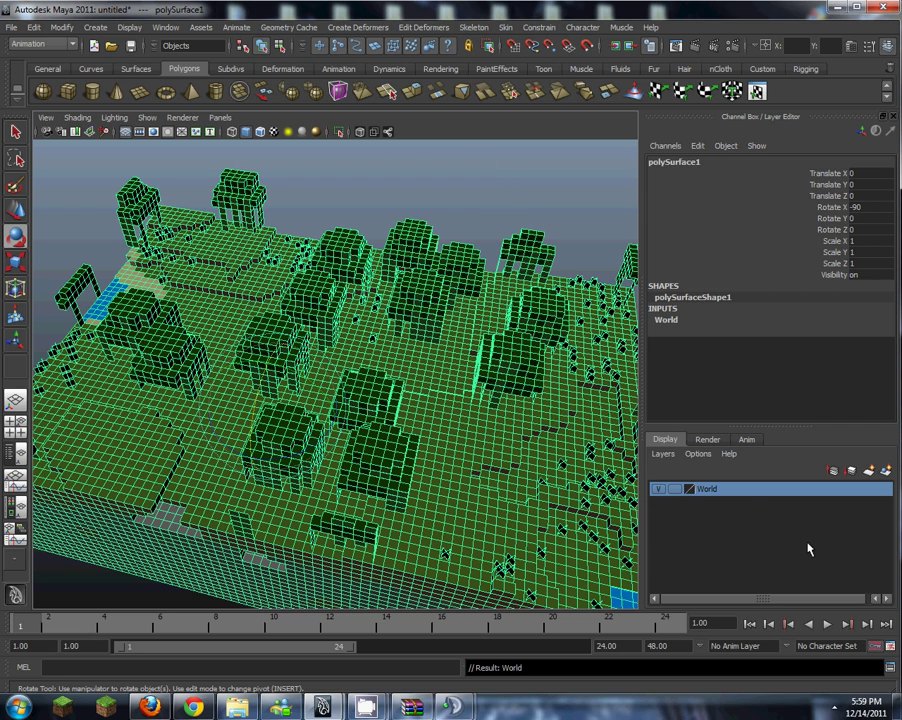
# Step: Set the World layer to Reference display and confirm the terrain can't be selected
pyautogui.click(676, 489)
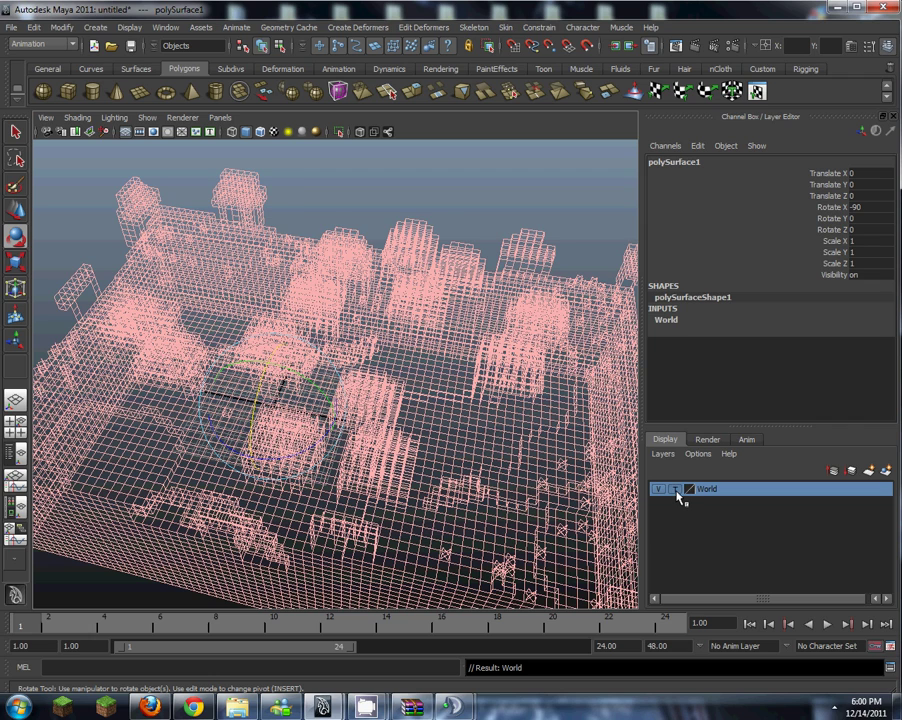
pyautogui.click(676, 489)
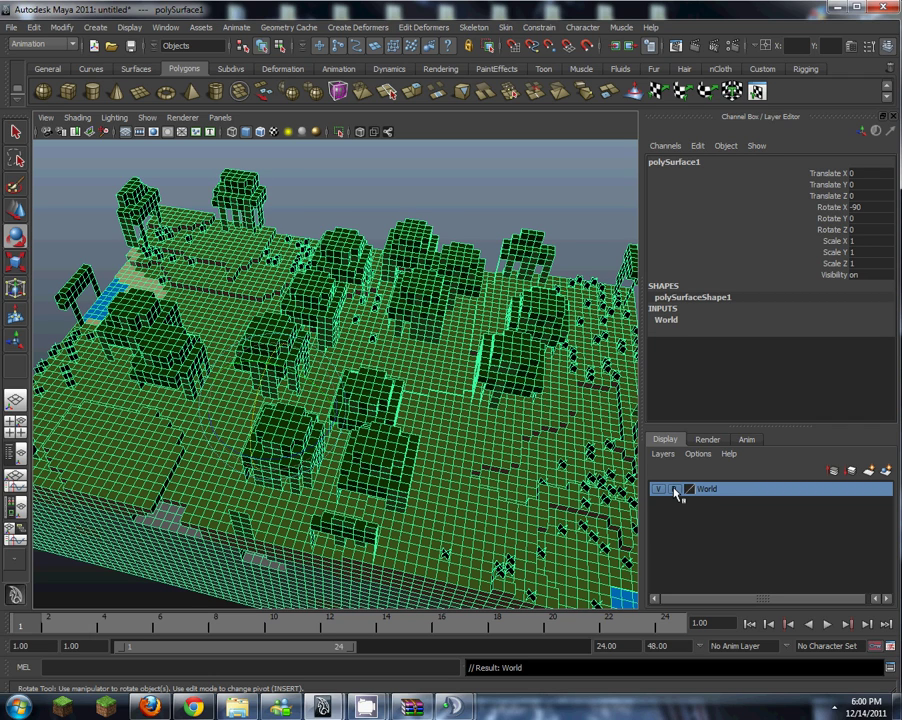
pyautogui.click(486, 220)
pyautogui.moveTo(318, 350); pyautogui.dragTo(187, 444)
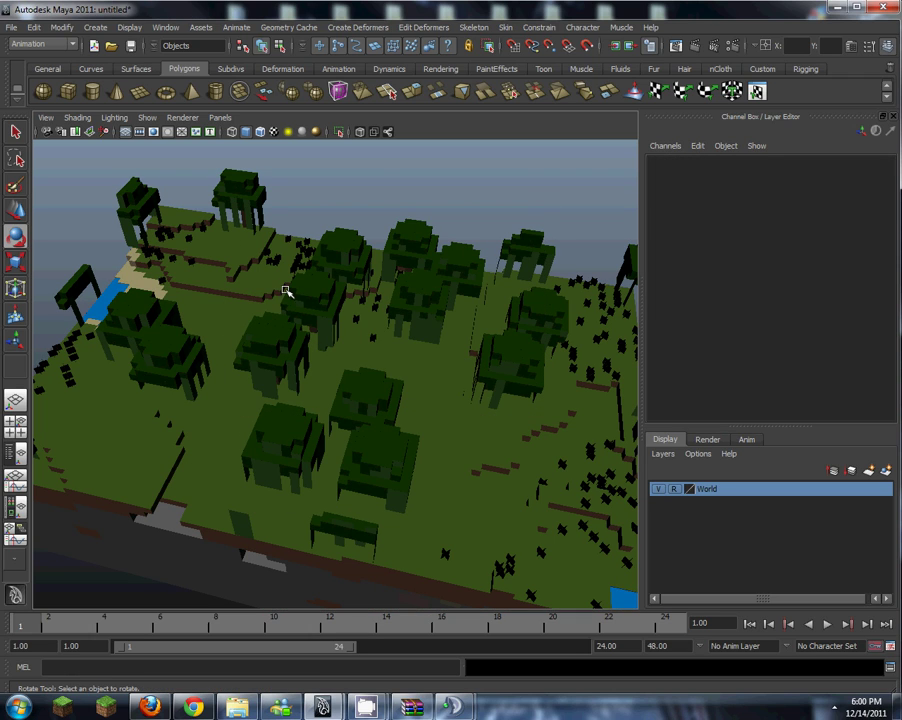
# Step: Open the Hypershade from Window > Rendering Editors to list the block materials
pyautogui.click(166, 27)
pyautogui.moveTo(198, 64)
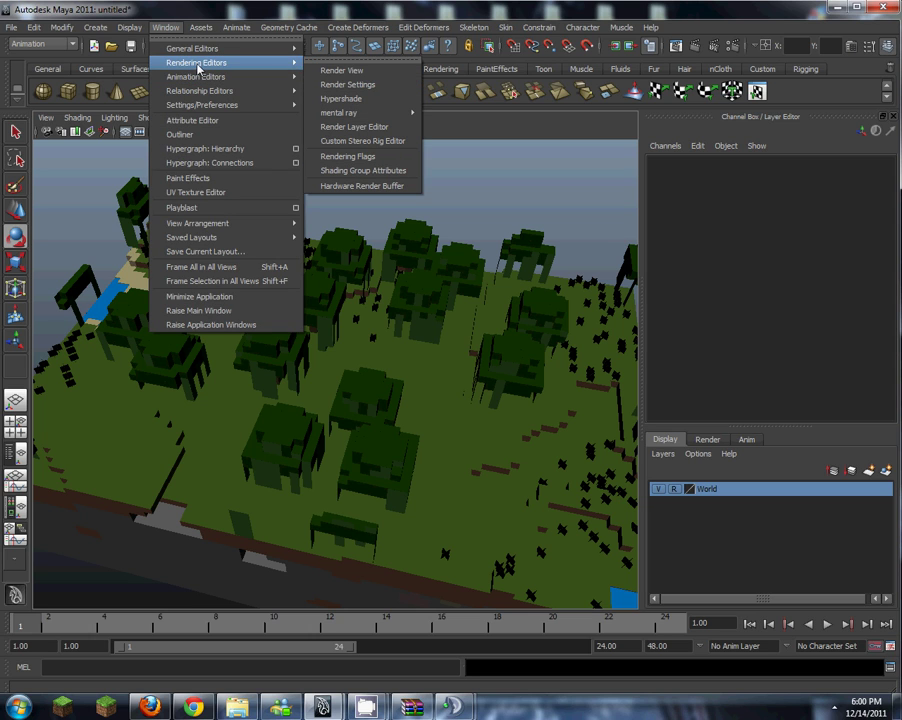
pyautogui.click(358, 102)
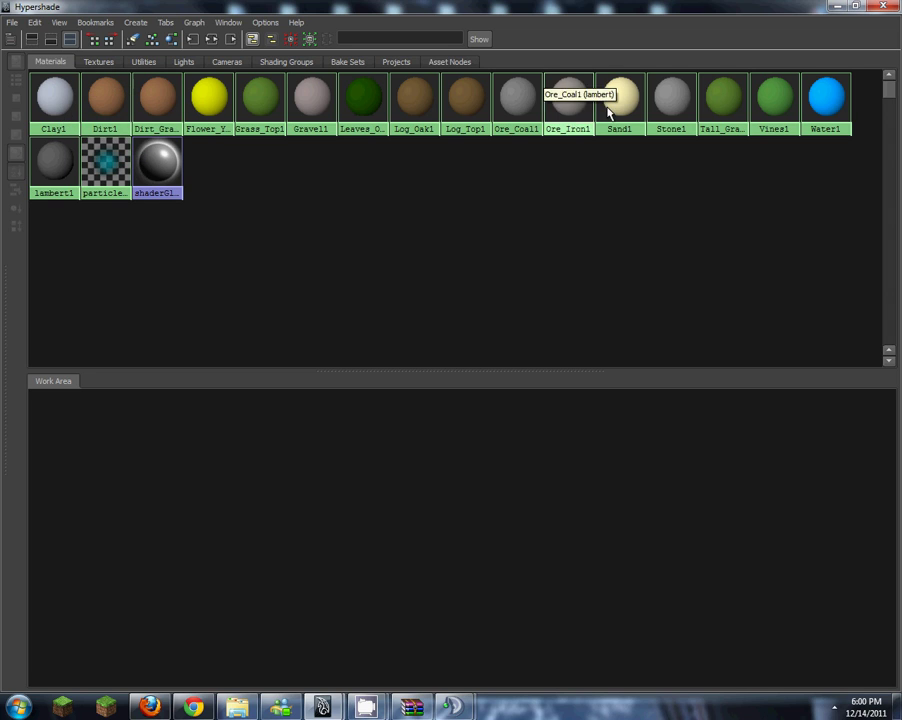
# Step: Make Dirt1's ambient colour black and map its colour to a File node with Filter Type Off
pyautogui.doubleClick(101, 113)
pyautogui.moveTo(489, 381); pyautogui.dragTo(449, 381)
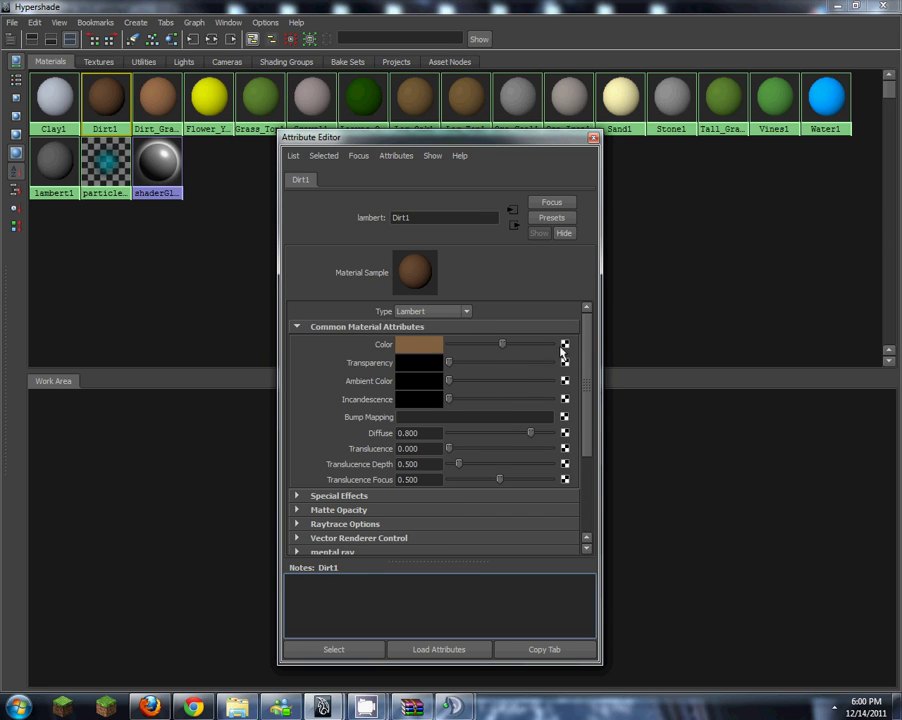
pyautogui.click(564, 346)
pyautogui.click(402, 128)
pyautogui.click(418, 326)
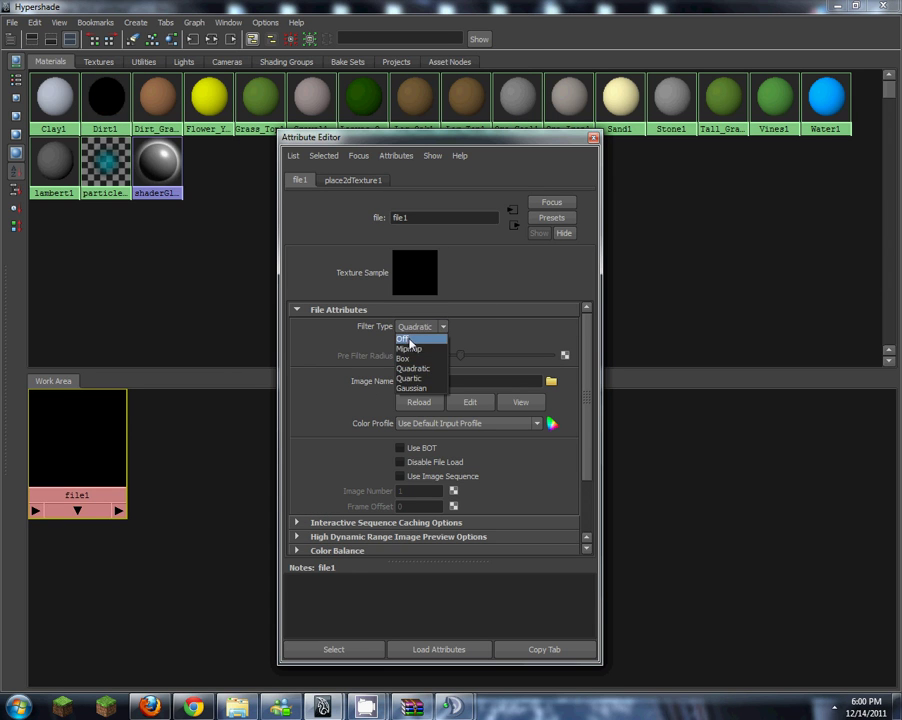
pyautogui.click(409, 340)
# Step: Load dirt.png from D:\Animations\Tutorial world\tex into the file texture
pyautogui.click(551, 381)
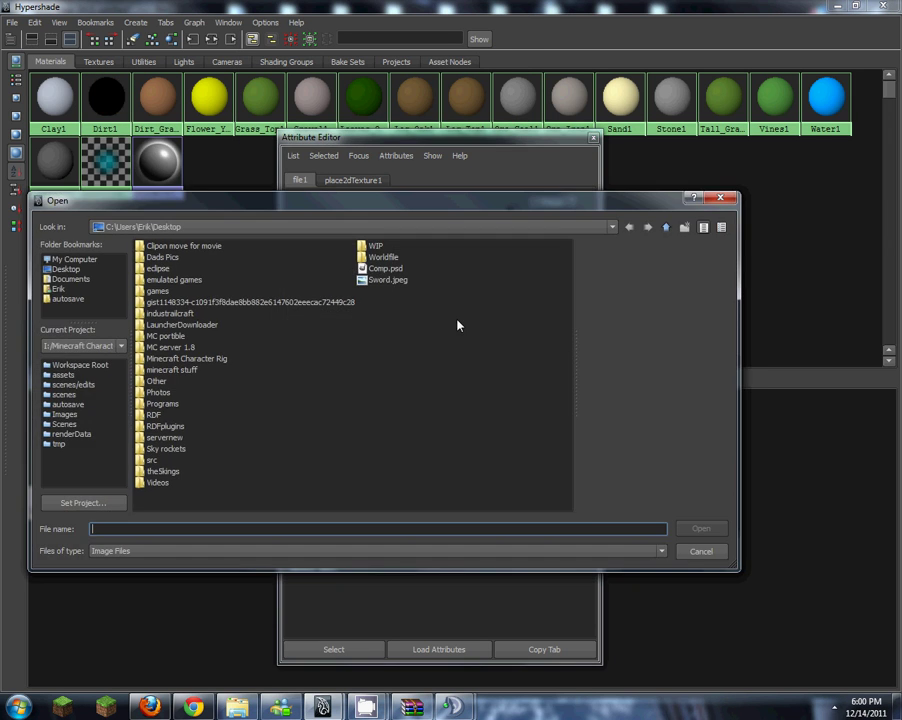
pyautogui.click(80, 260)
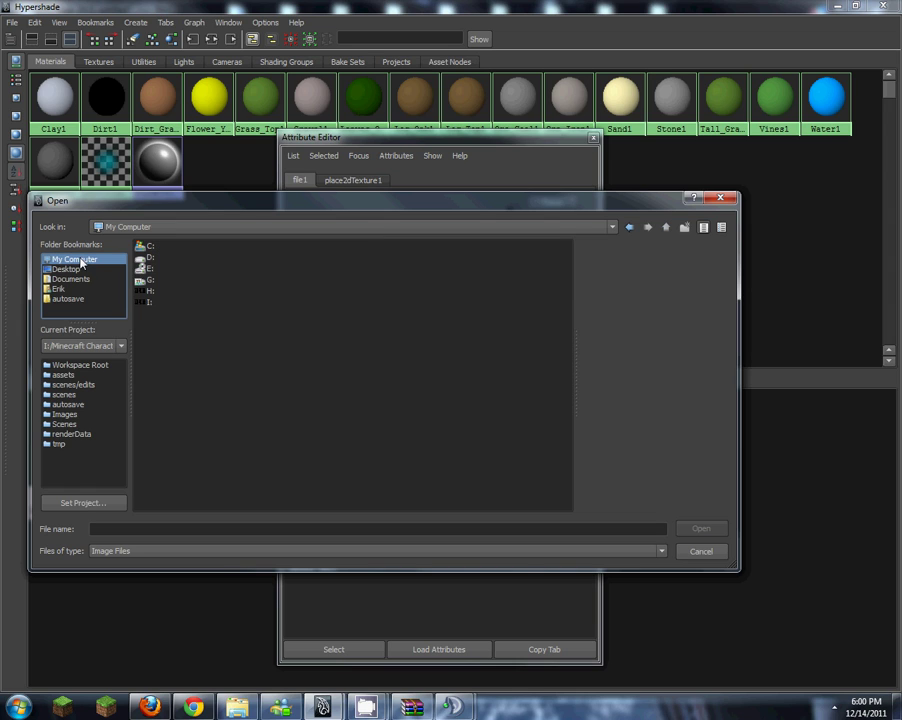
pyautogui.doubleClick(151, 257)
pyautogui.doubleClick(165, 268)
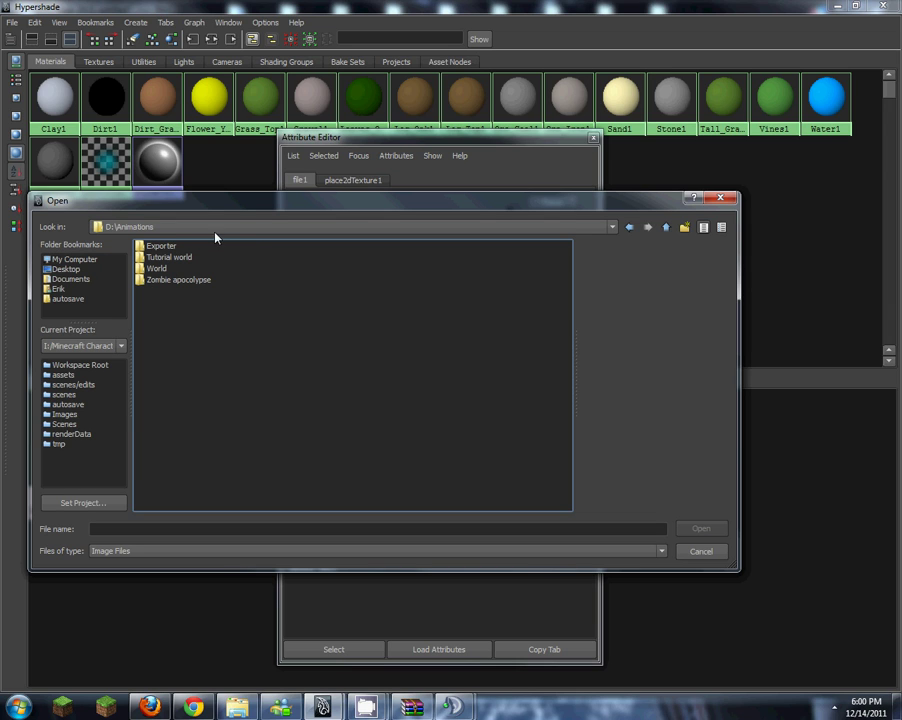
pyautogui.doubleClick(169, 258)
pyautogui.doubleClick(151, 247)
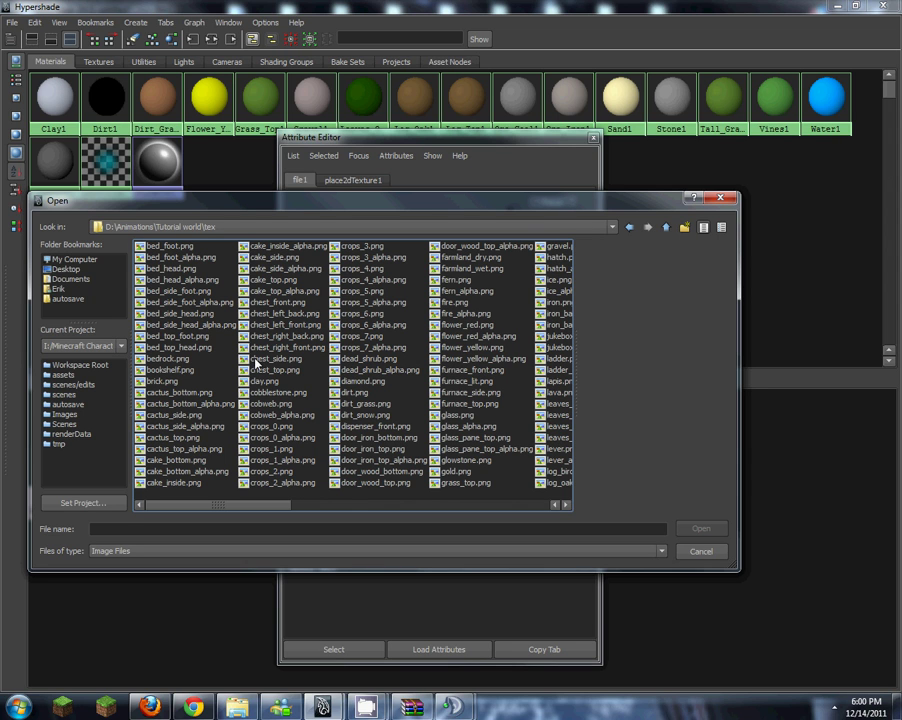
pyautogui.click(350, 393)
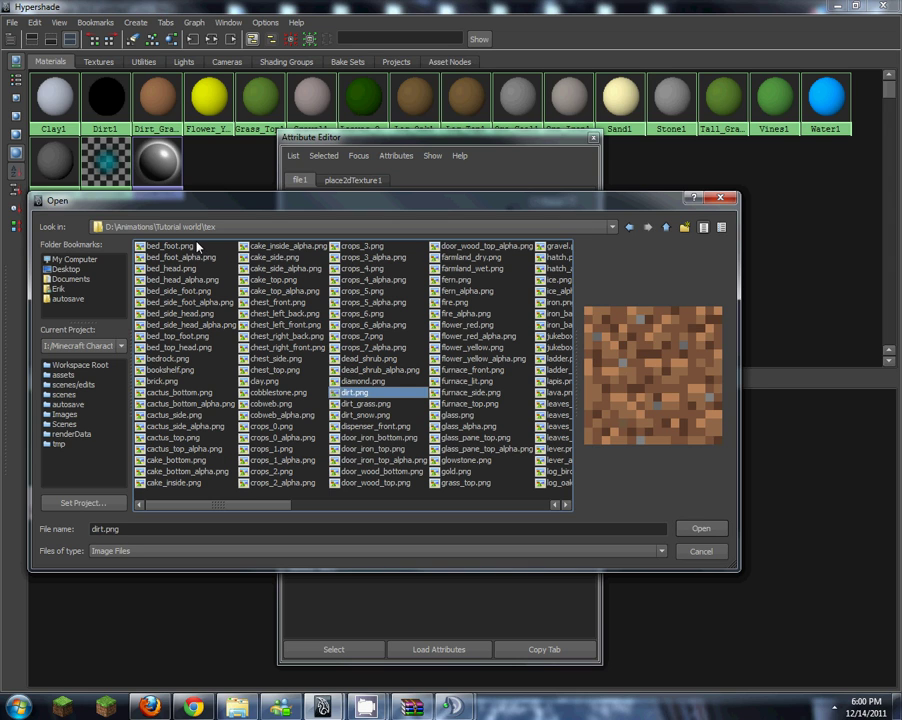
pyautogui.click(698, 531)
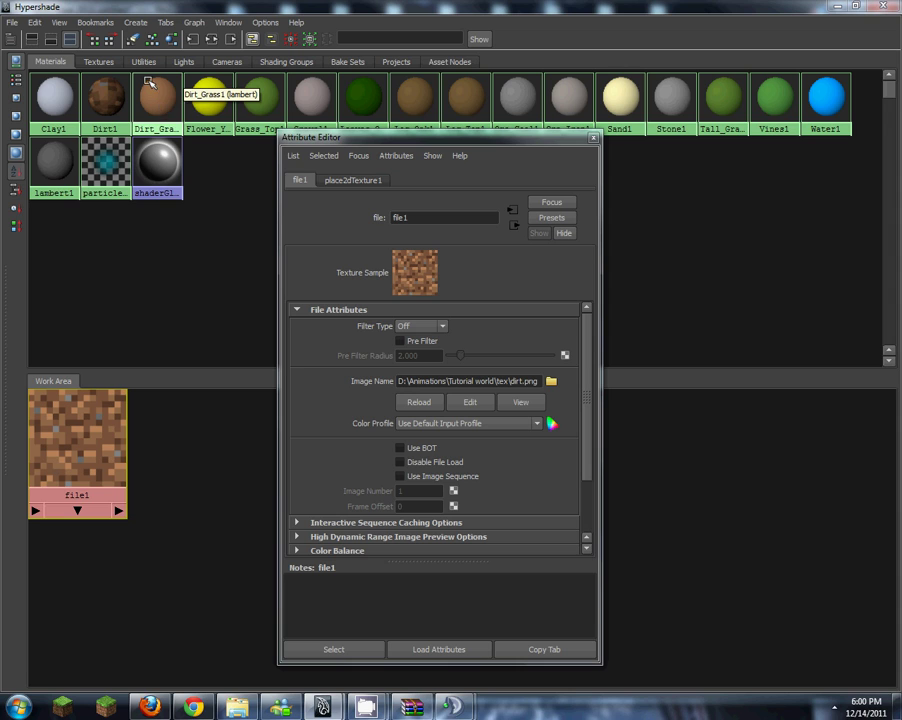
# Step: Give Dirt_Grass1 black ambient and an unfiltered dirt_grass.png file texture for colour
pyautogui.doubleClick(157, 100)
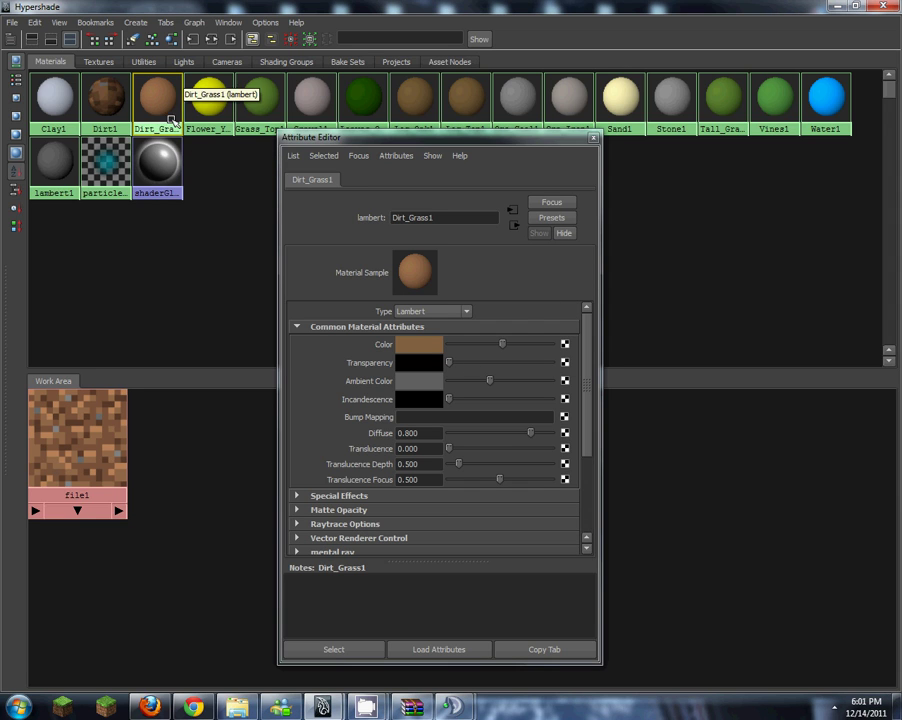
pyautogui.moveTo(488, 383); pyautogui.dragTo(448, 381)
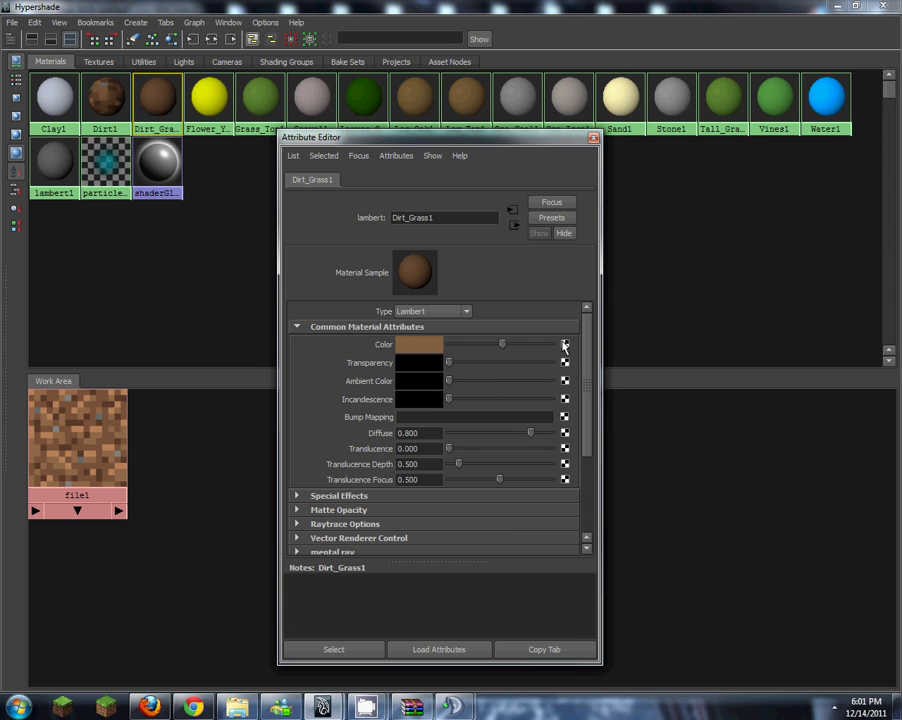
pyautogui.click(565, 345)
pyautogui.click(400, 129)
pyautogui.click(420, 326)
pyautogui.click(404, 340)
pyautogui.click(551, 381)
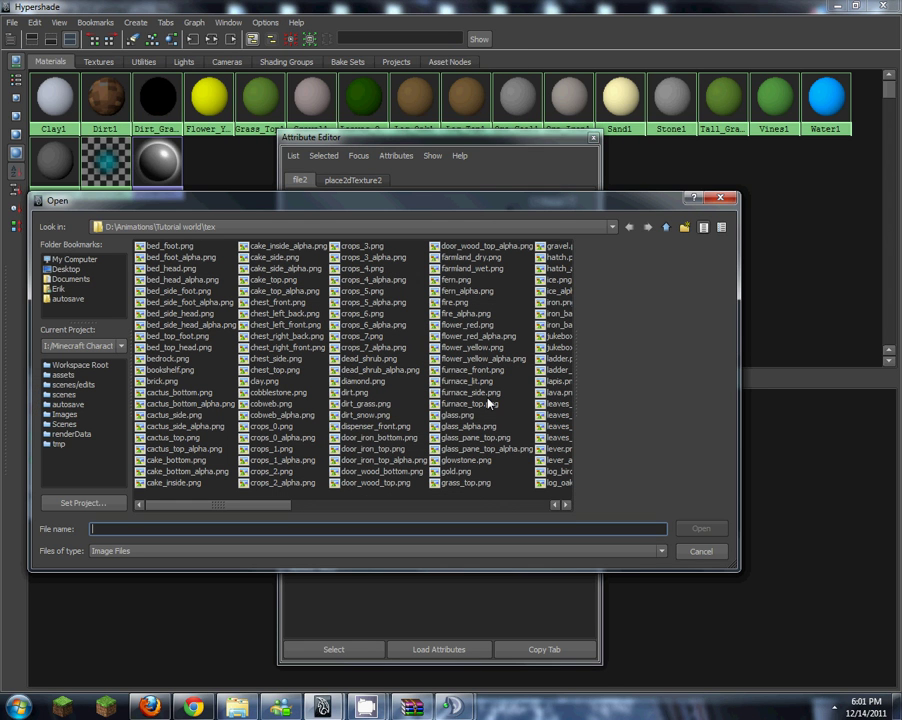
pyautogui.moveTo(267, 511)
pyautogui.mouseDown()
pyautogui.moveTo(292, 508)
pyautogui.moveTo(265, 511)
pyautogui.mouseUp()
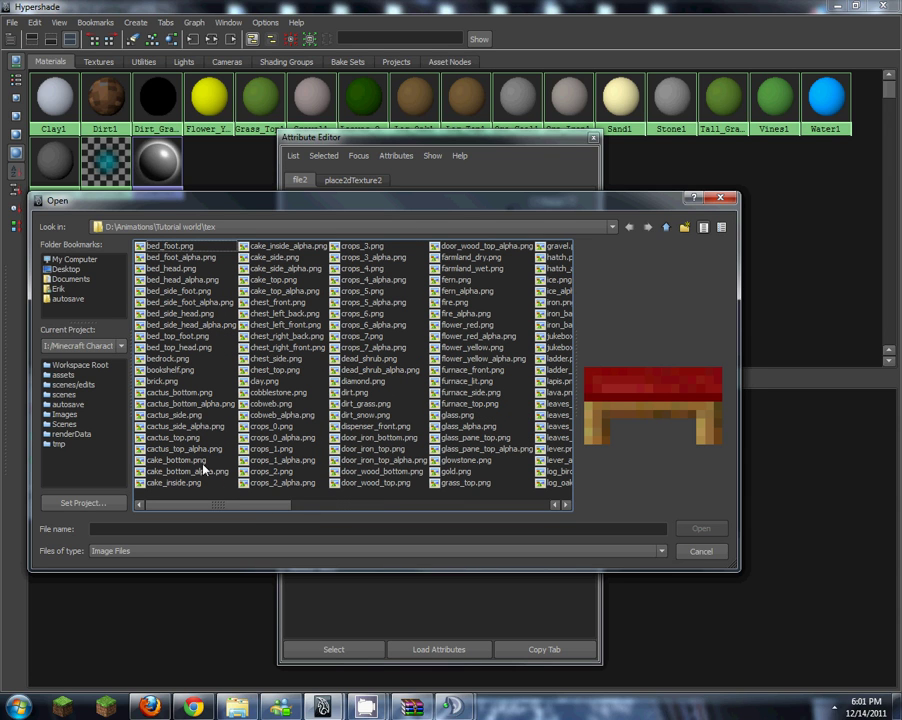
pyautogui.doubleClick(364, 403)
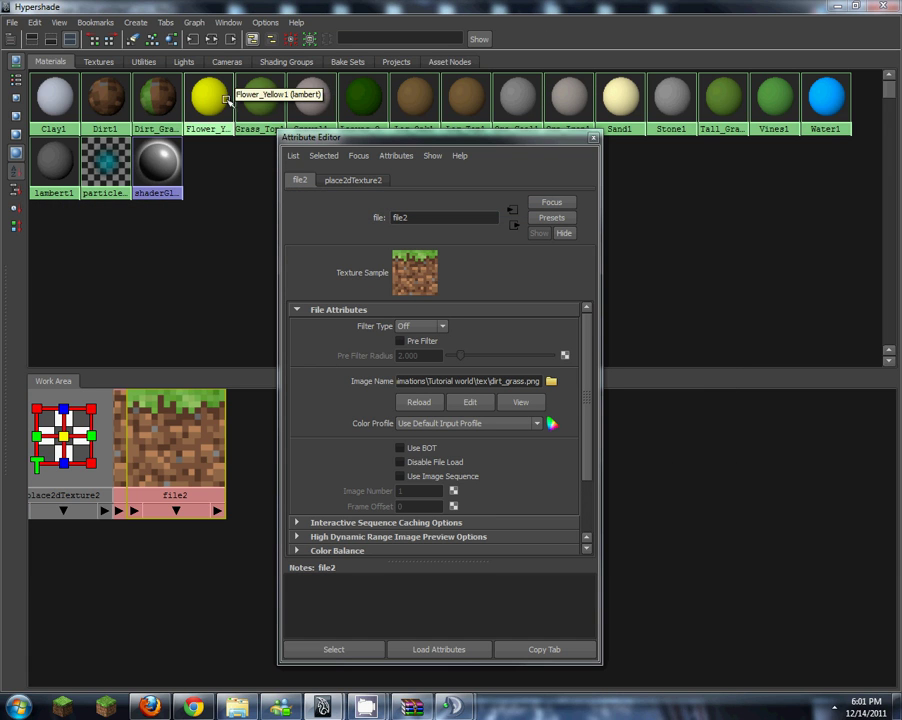
# Step: Map Grass_Top1's colour to an unfiltered file texture loaded with grass_top.png
pyautogui.click(255, 100)
pyautogui.click(564, 344)
pyautogui.click(400, 124)
pyautogui.click(420, 326)
pyautogui.click(415, 340)
pyautogui.click(551, 381)
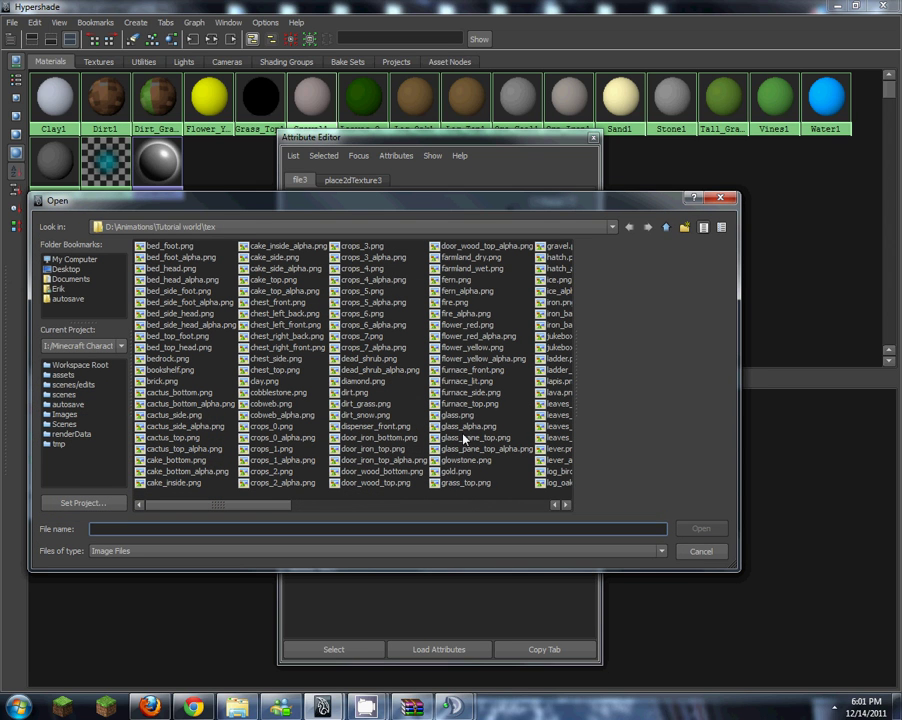
pyautogui.doubleClick(465, 484)
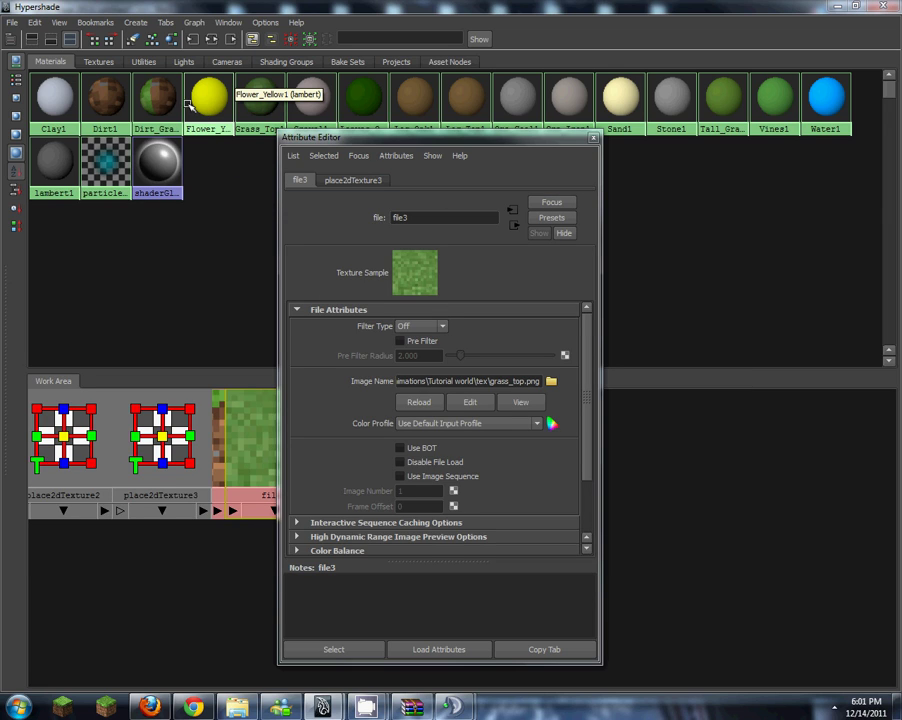
# Step: Set Flower_Yellow1's ambient colour to black and map its colour to a File node with filtering off
pyautogui.click(206, 115)
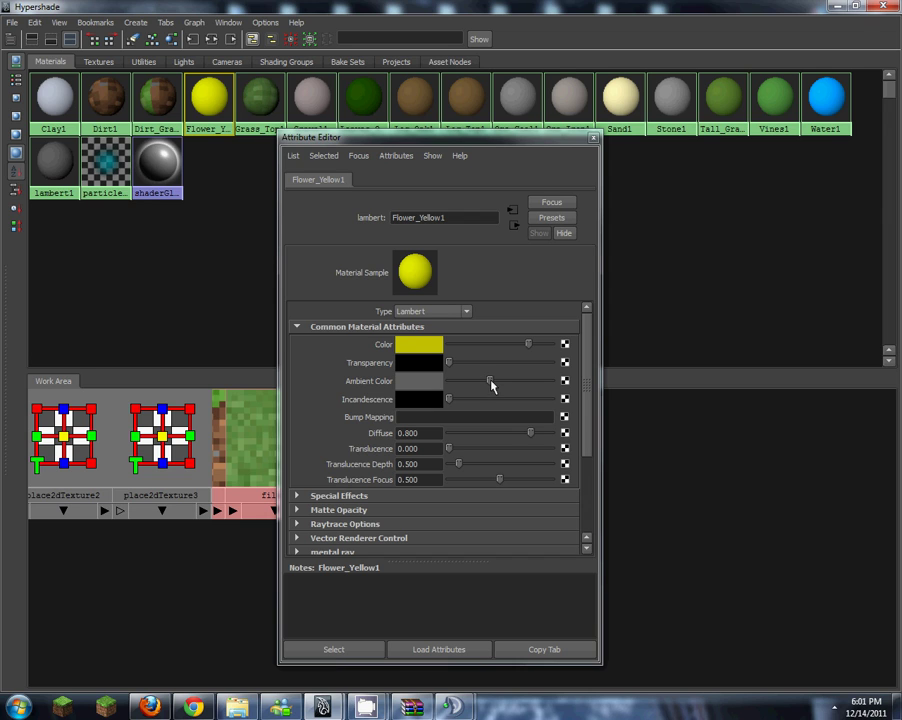
pyautogui.moveTo(490, 384); pyautogui.dragTo(419, 392)
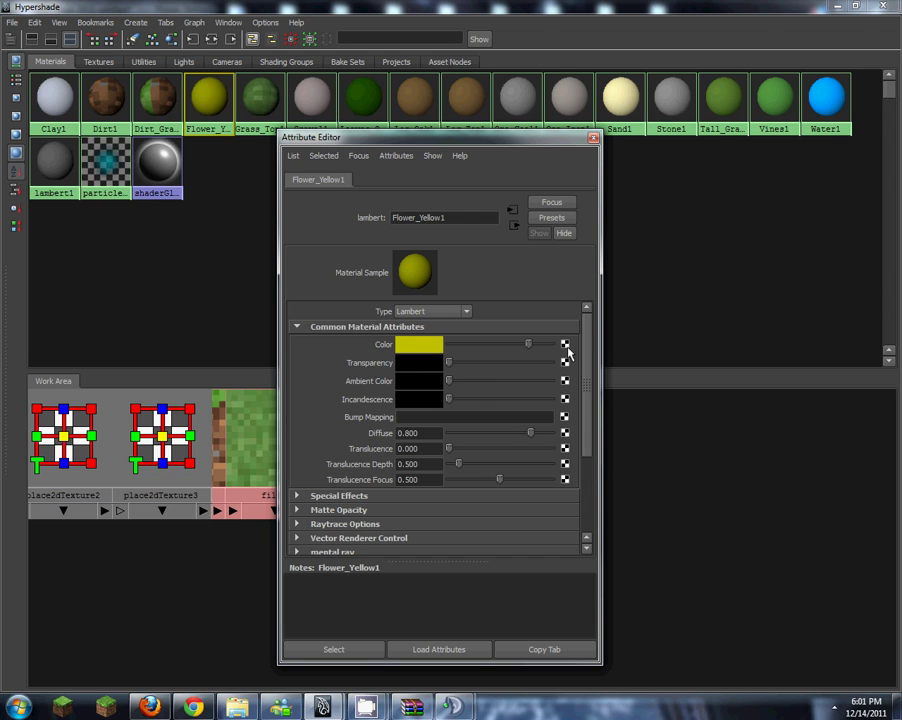
pyautogui.click(566, 346)
pyautogui.click(412, 447)
pyautogui.click(425, 326)
pyautogui.click(412, 341)
# Step: Load flower_yellow.png into the file texture, keeping Filter Type at Off
pyautogui.click(550, 382)
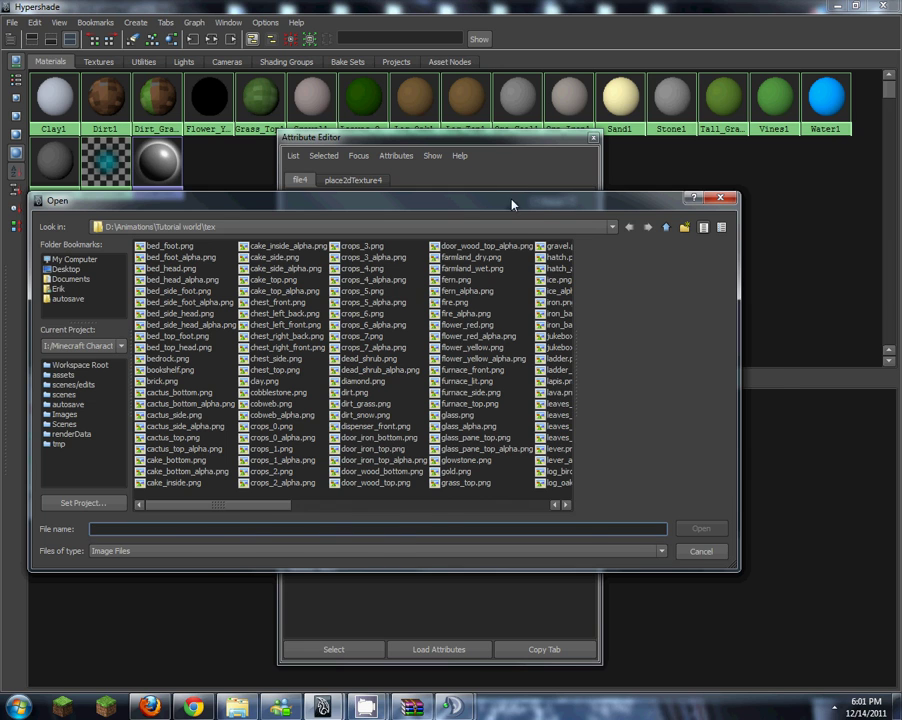
pyautogui.moveTo(361, 210); pyautogui.dragTo(413, 358)
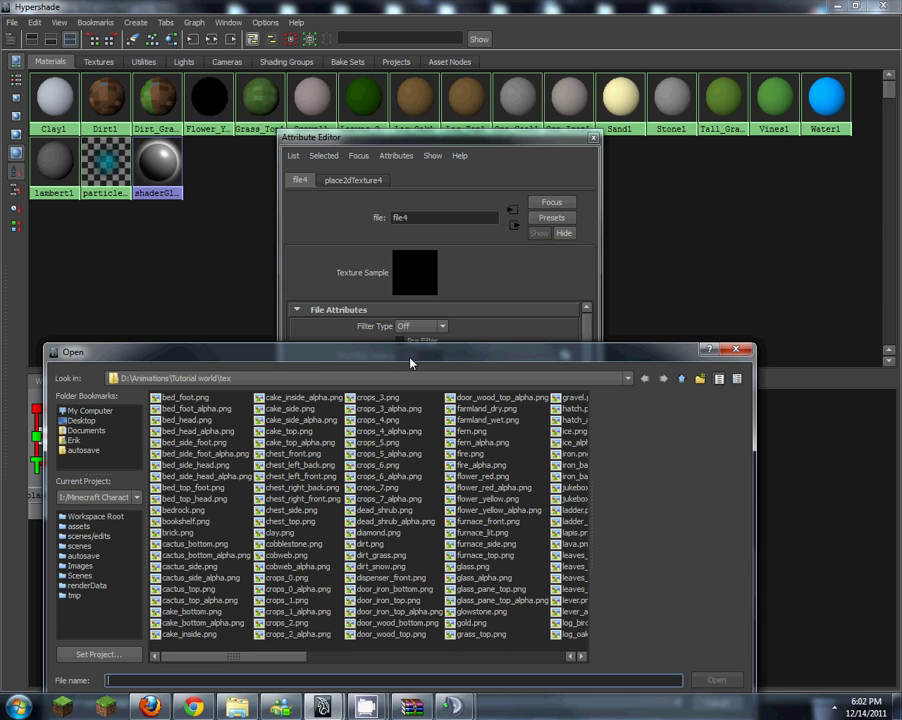
pyautogui.moveTo(410, 362); pyautogui.dragTo(404, 232)
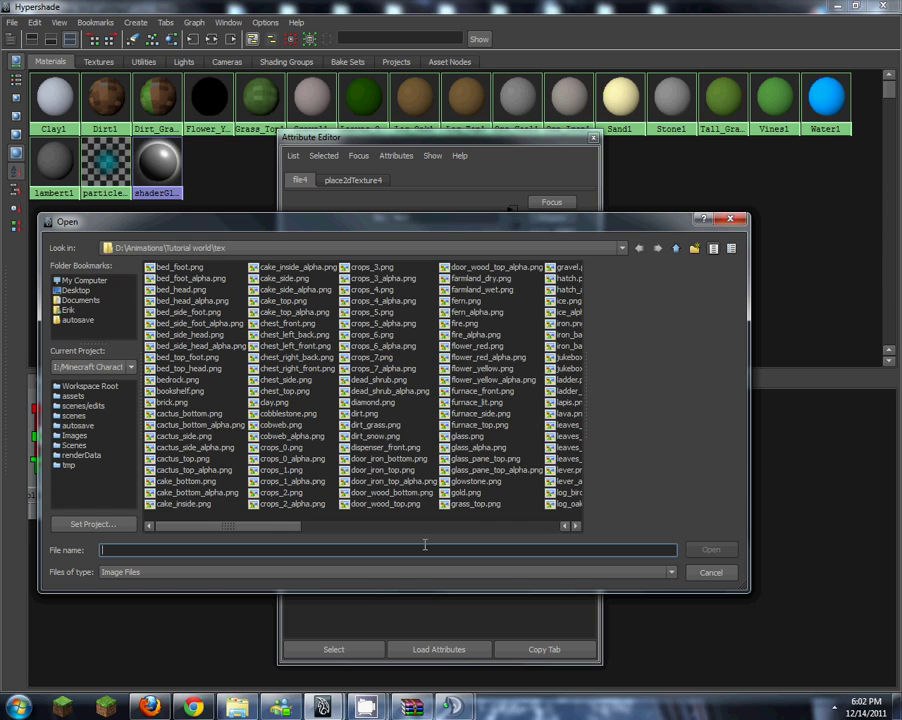
pyautogui.moveTo(245, 527); pyautogui.dragTo(279, 531)
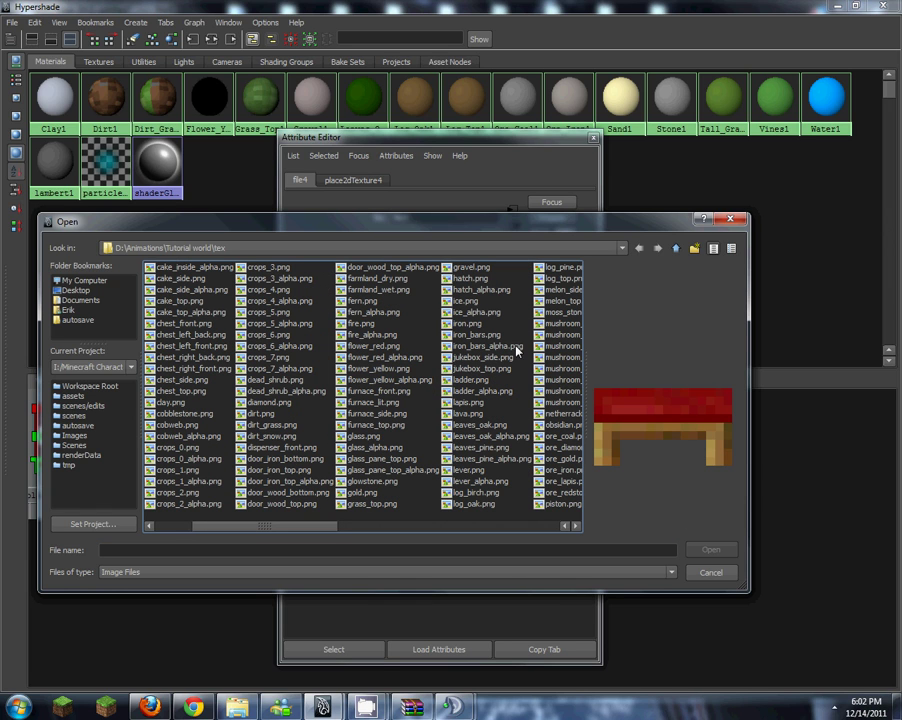
pyautogui.doubleClick(383, 368)
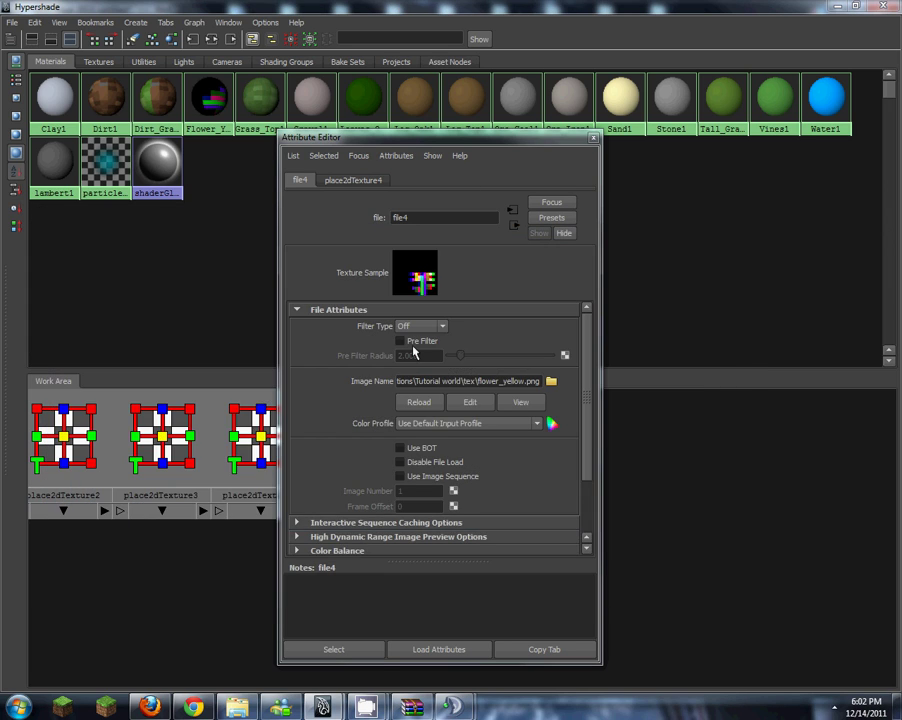
pyautogui.click(425, 327)
pyautogui.click(533, 382)
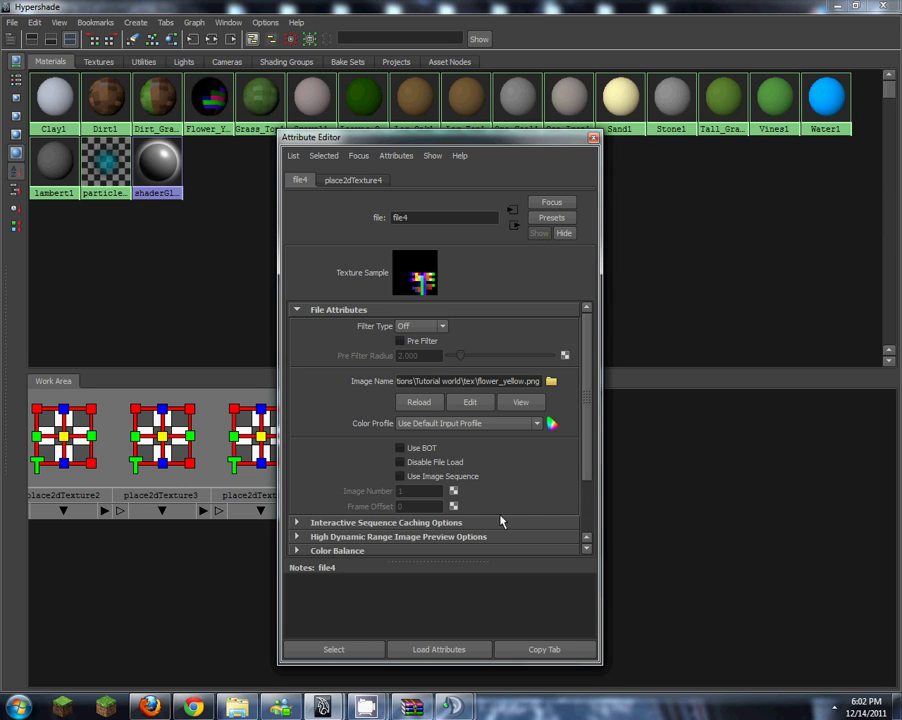
pyautogui.click(593, 137)
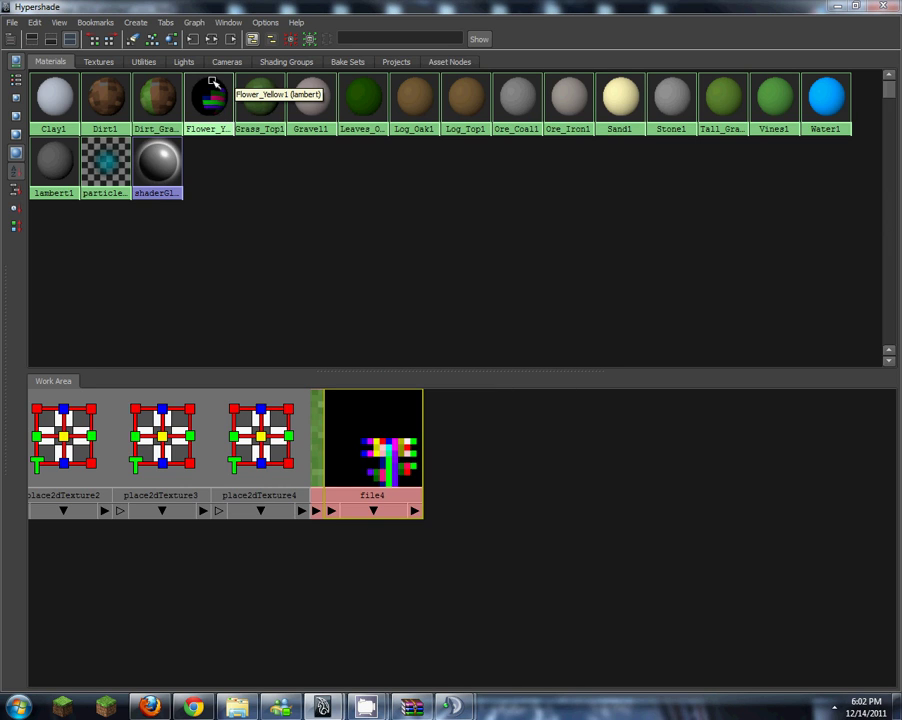
# Step: Graph Flower_Yellow1's network and connect file4 to the material's transparency
pyautogui.rightClick(213, 108)
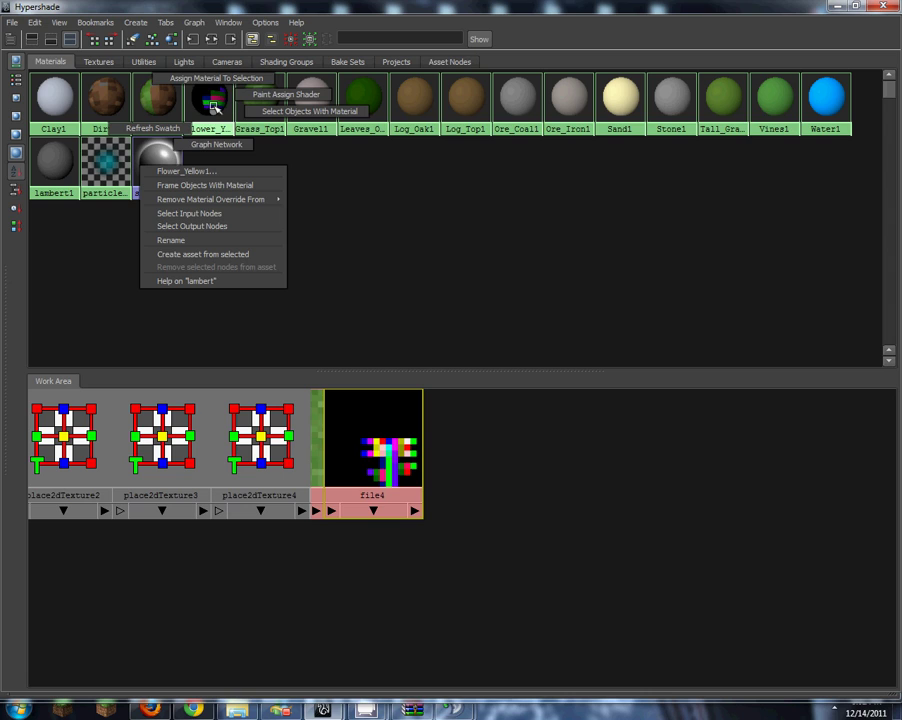
pyautogui.moveTo(213, 108); pyautogui.dragTo(217, 146, button='right')
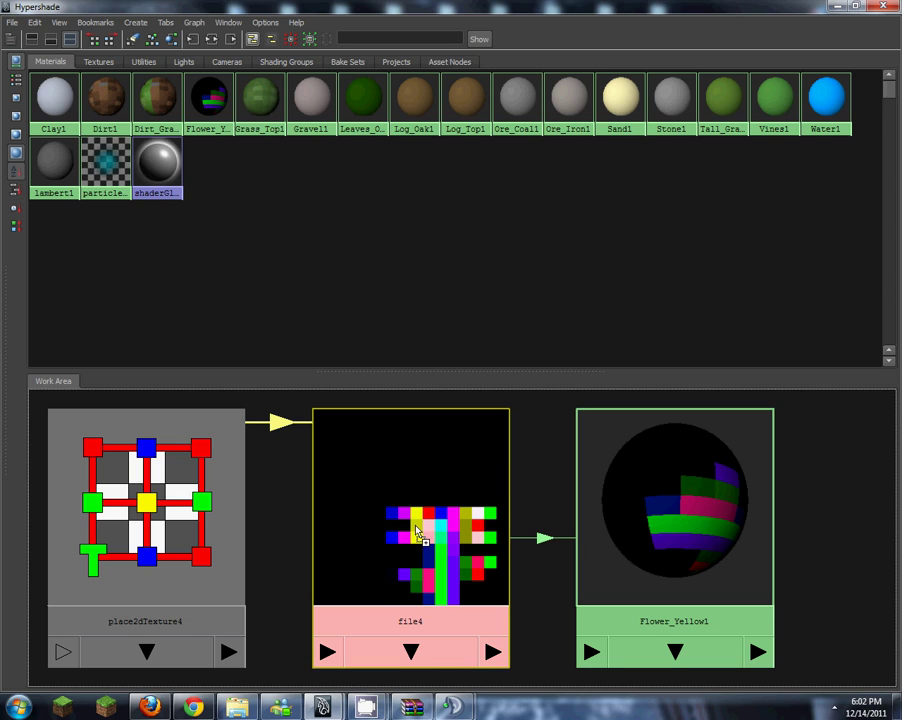
pyautogui.moveTo(417, 530); pyautogui.dragTo(704, 504, button='middle')
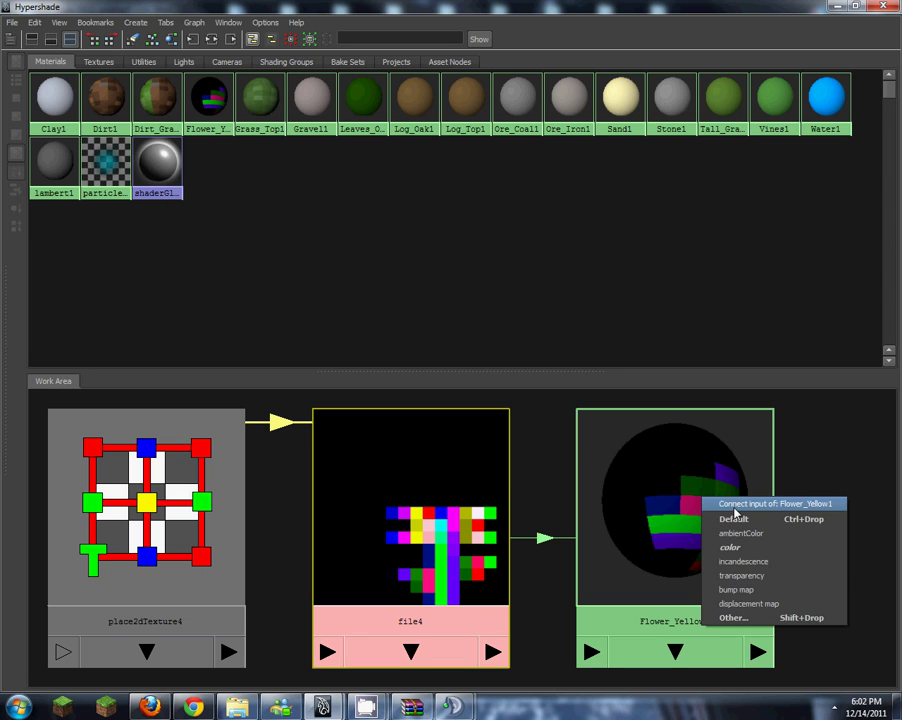
pyautogui.click(771, 577)
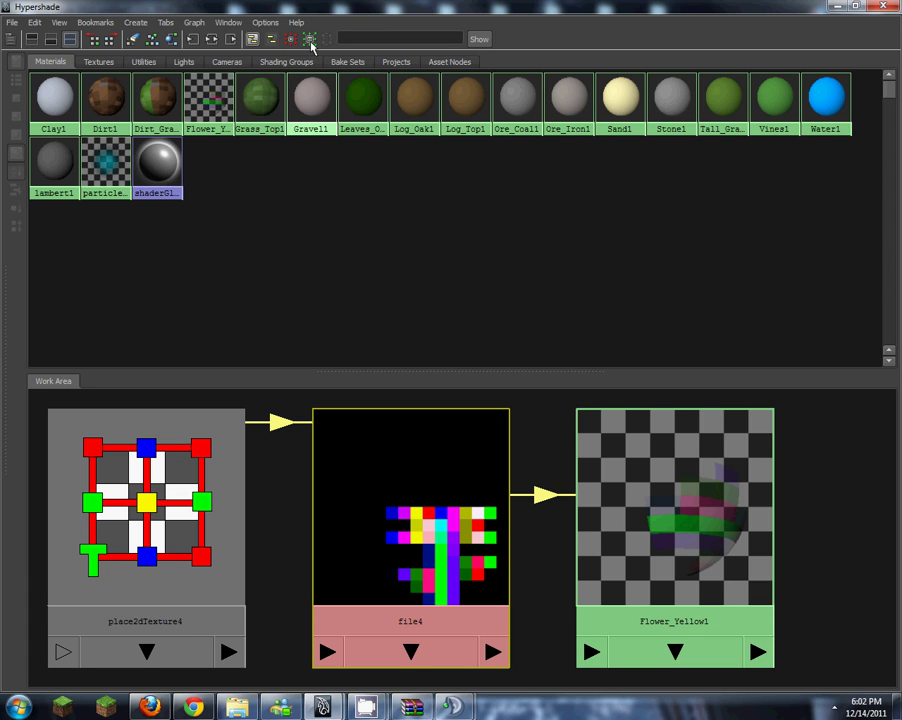
# Step: Move the Hypershade and material settings aside so the 3D scene shows again
pyautogui.doubleClick(222, 88)
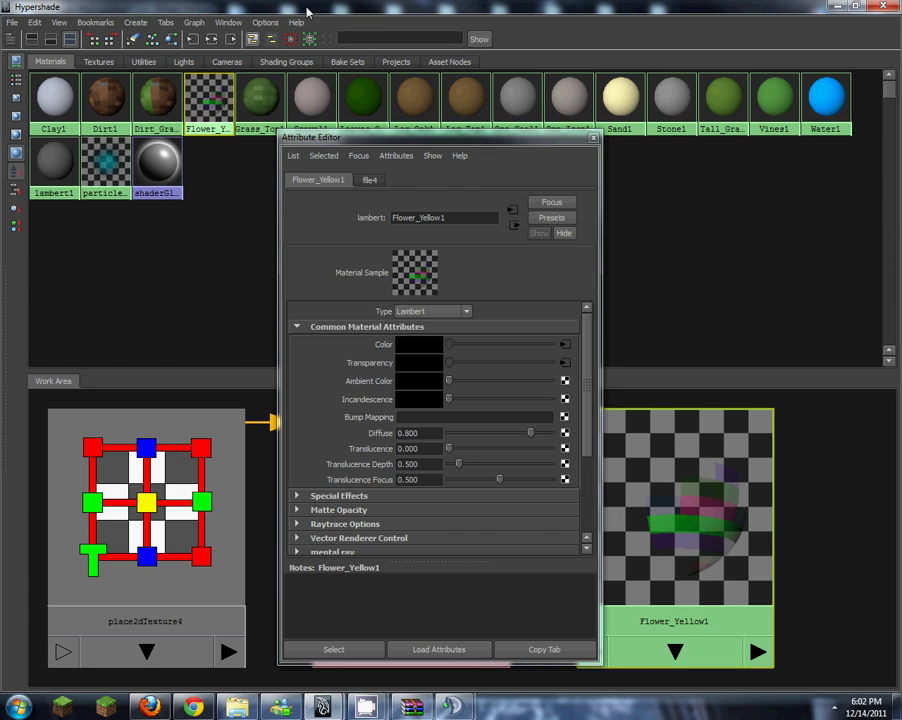
pyautogui.moveTo(305, 8); pyautogui.dragTo(901, 8)
pyautogui.keyDown('alt'); pyautogui.moveTo(141, 369); pyautogui.dragTo(190, 350); pyautogui.keyUp('alt')
pyautogui.moveTo(369, 140); pyautogui.dragTo(731, 108)
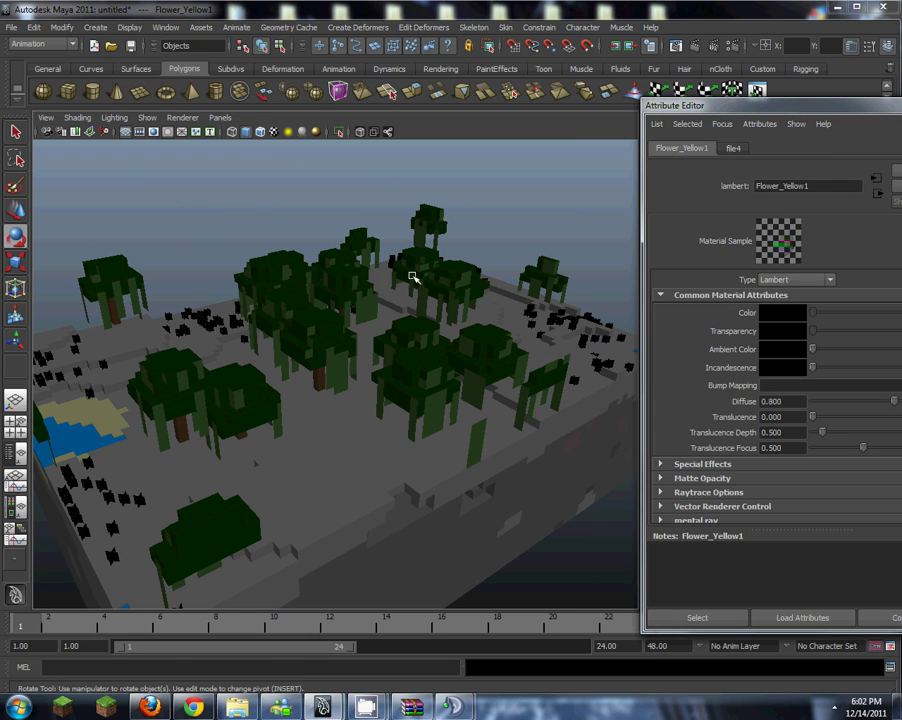
# Step: Turn on textured viewport display and frame the yellow flower at the island's edge
pyautogui.click(275, 133)
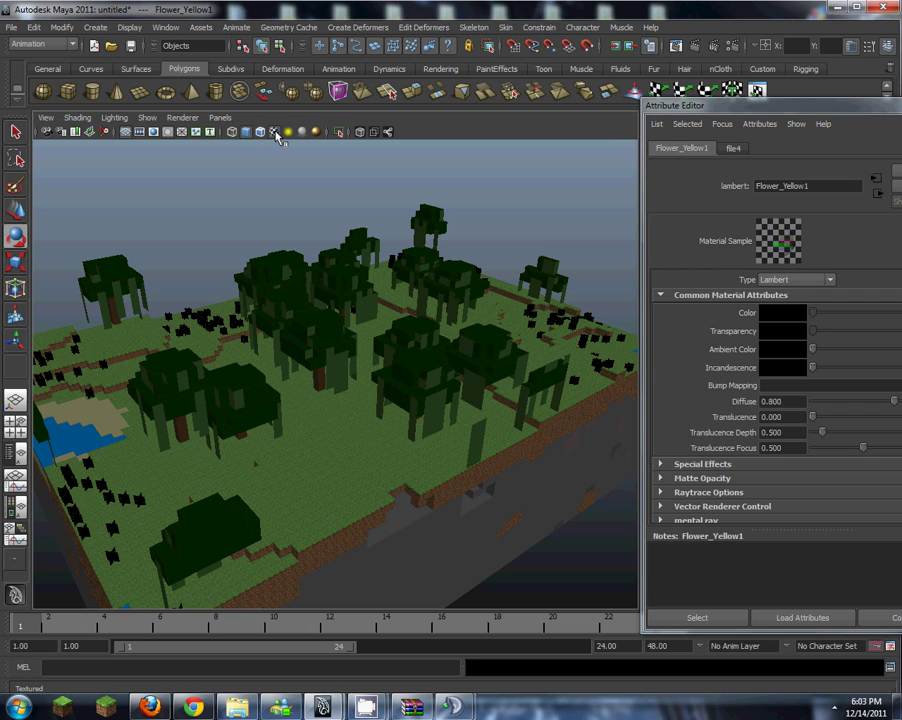
pyautogui.click(276, 134)
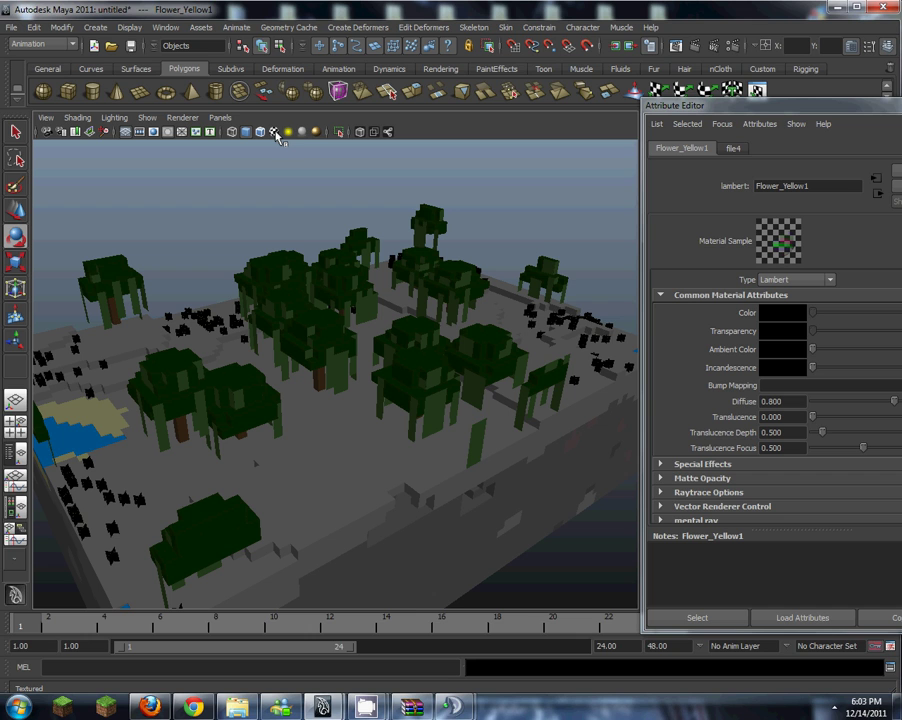
pyautogui.click(276, 134)
pyautogui.keyDown('alt'); pyautogui.moveTo(195, 338); pyautogui.dragTo(471, 300); pyautogui.keyUp('alt')
pyautogui.keyDown('alt'); pyautogui.moveTo(471, 300); pyautogui.dragTo(8, 340, button='right'); pyautogui.keyUp('alt')
pyautogui.keyDown('alt'); pyautogui.moveTo(160, 350); pyautogui.dragTo(221, 352); pyautogui.keyUp('alt')
pyautogui.keyDown('alt'); pyautogui.moveTo(221, 352); pyautogui.dragTo(427, 403, button='middle'); pyautogui.keyUp('alt')
pyautogui.keyDown('alt'); pyautogui.moveTo(427, 403); pyautogui.dragTo(367, 405, button='right'); pyautogui.keyUp('alt')
pyautogui.press('f')
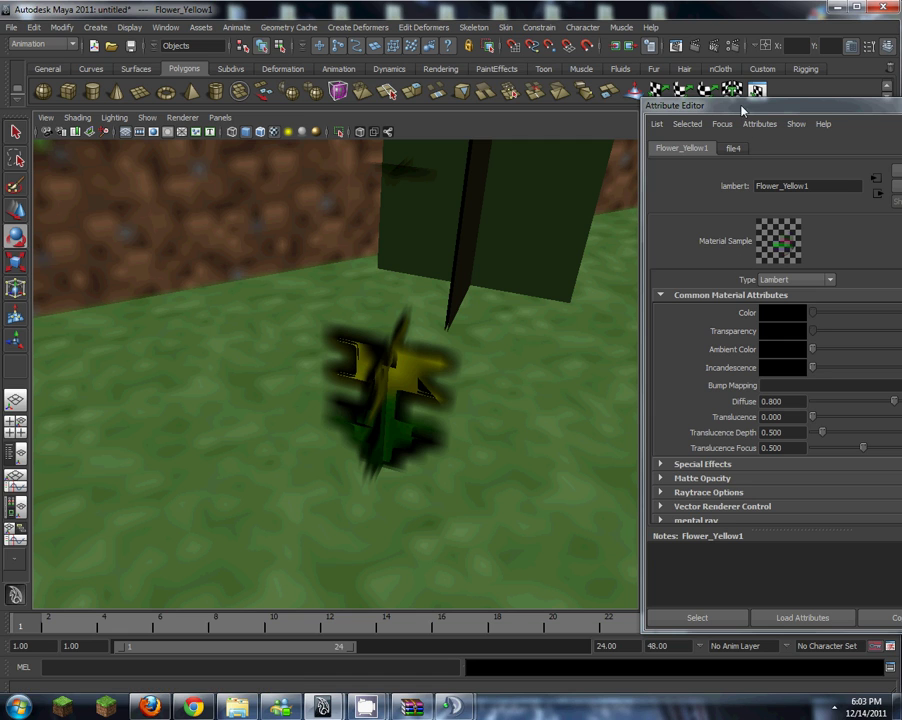
# Step: Set Flower_Yellow1's Hardware Texturing Texture Filter to Nearest (Unfiltered)
pyautogui.moveTo(678, 113); pyautogui.dragTo(577, 55)
pyautogui.scroll(-3, 618, 355)
pyautogui.click(597, 376)
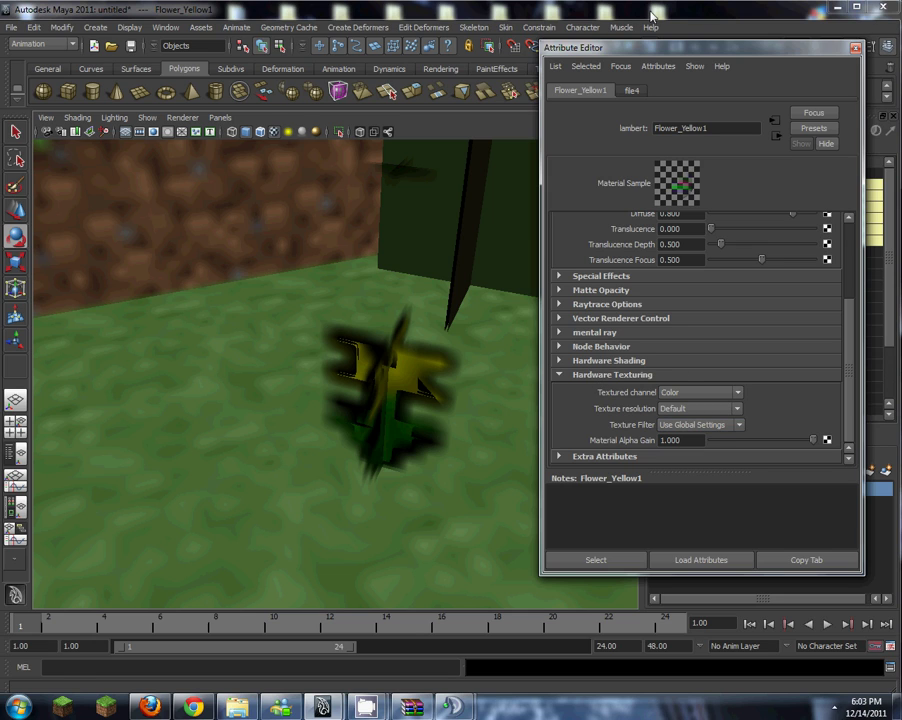
pyautogui.click(690, 424)
pyautogui.click(700, 444)
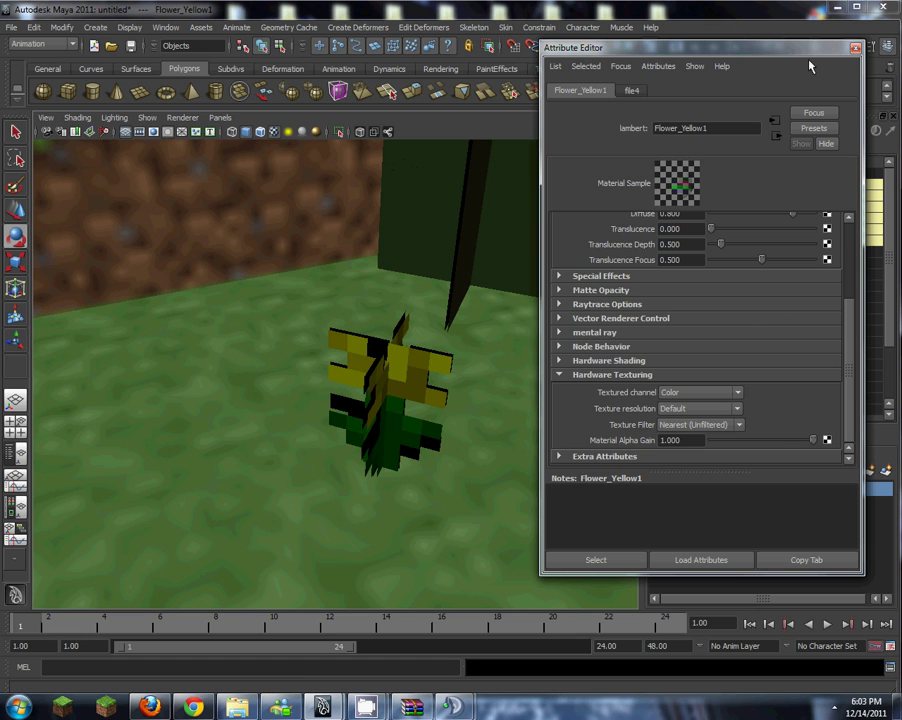
pyautogui.click(855, 47)
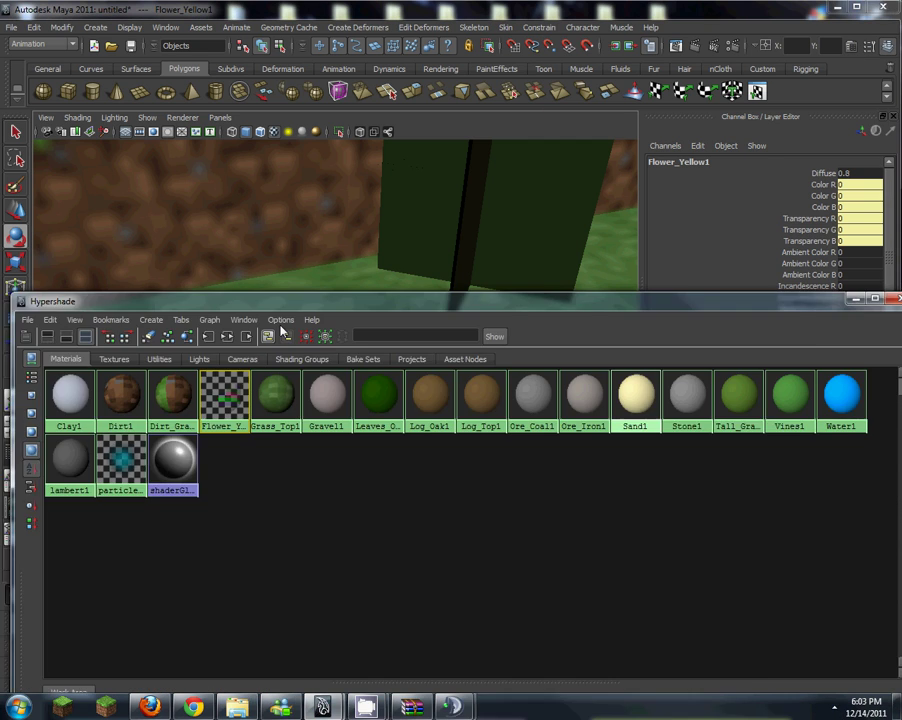
# Step: Map Leaves_Oak1's colour to an unfiltered file texture loaded with leaves_oak.png
pyautogui.moveTo(300, 300); pyautogui.dragTo(220, 2)
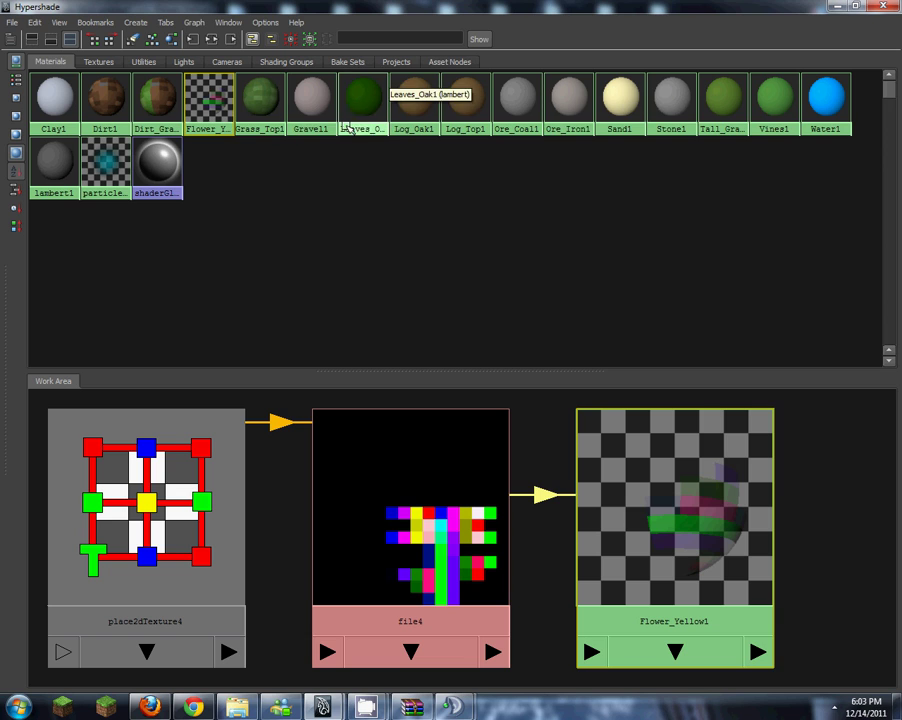
pyautogui.doubleClick(363, 103)
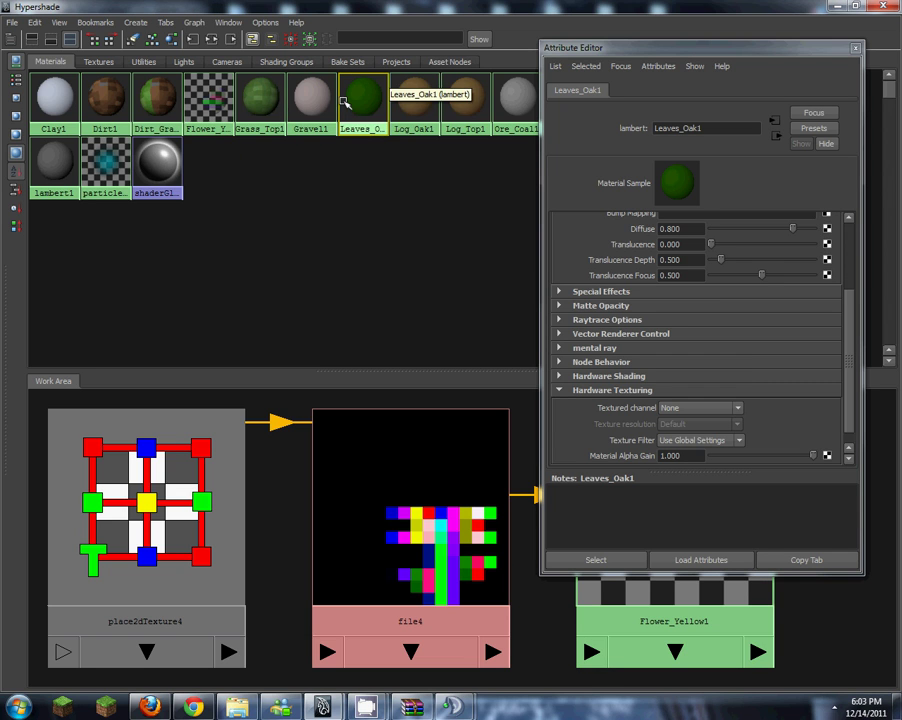
pyautogui.scroll(3, 751, 297)
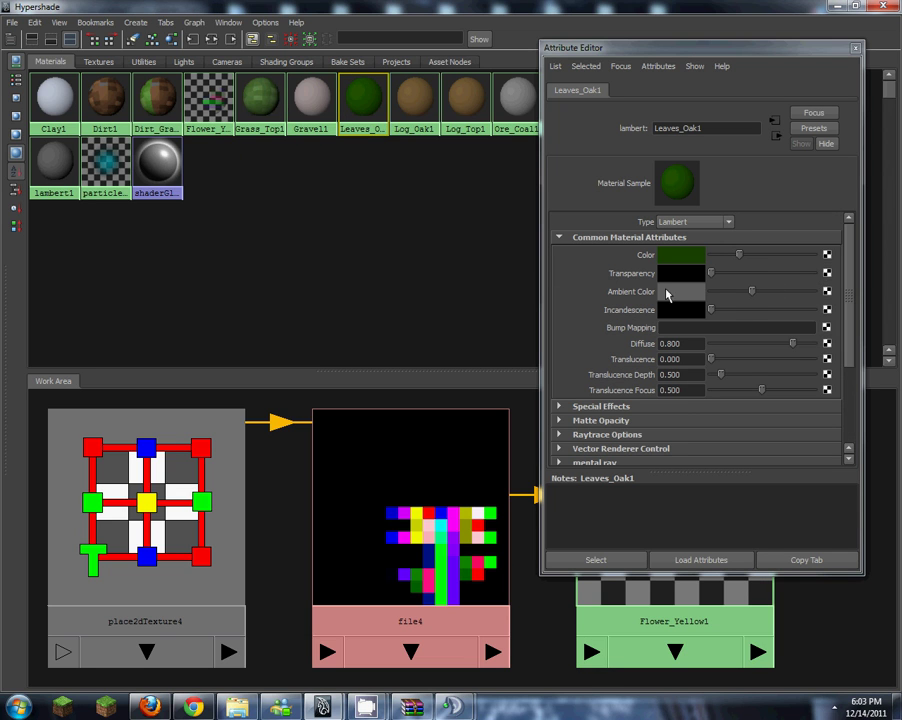
pyautogui.click(826, 256)
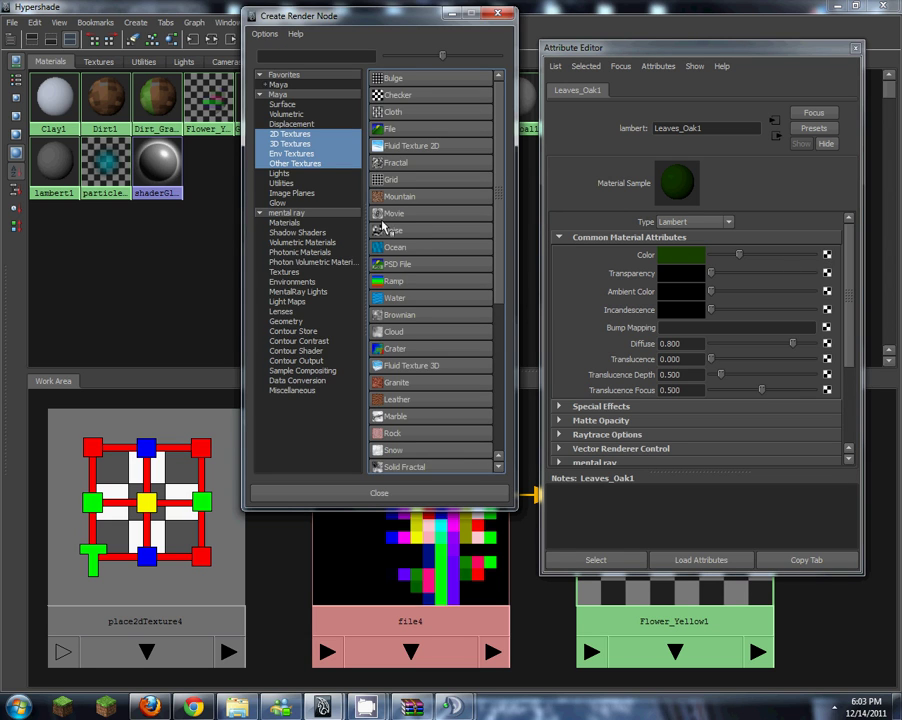
pyautogui.click(389, 129)
pyautogui.click(678, 237)
pyautogui.click(676, 250)
pyautogui.click(813, 291)
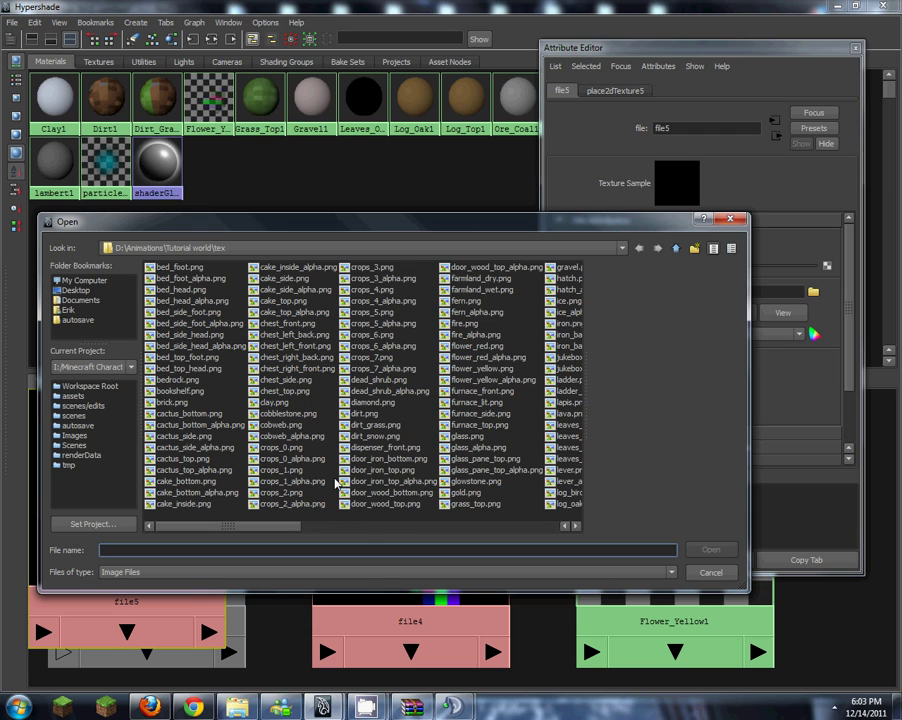
pyautogui.moveTo(280, 533); pyautogui.dragTo(338, 530)
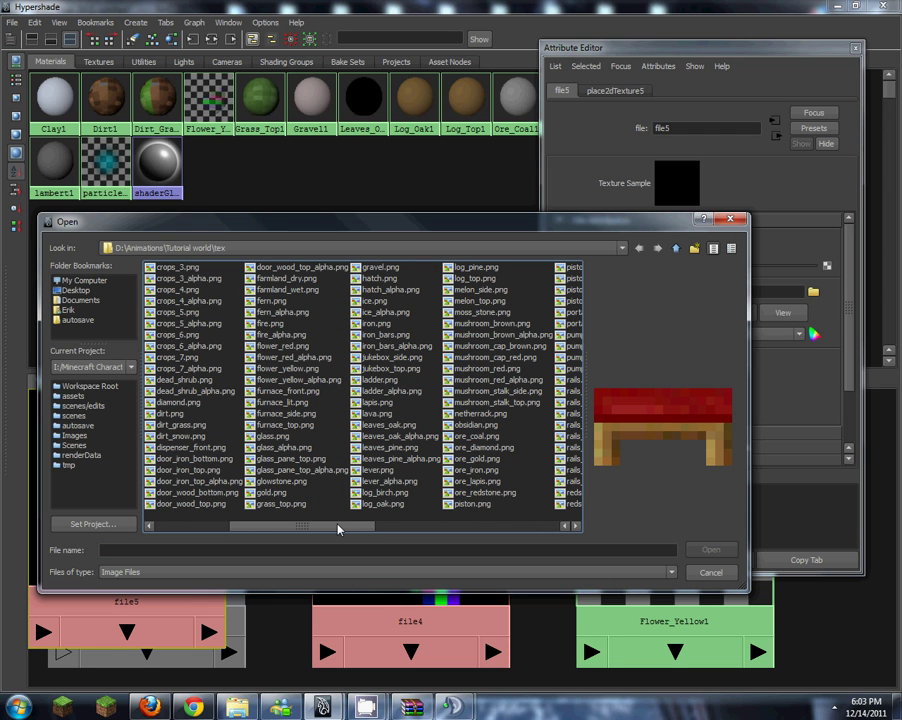
pyautogui.doubleClick(388, 425)
# Step: Connect file5 to Leaves_Oak1's transparency through its node network
pyautogui.click(472, 176)
pyautogui.moveTo(440, 492); pyautogui.dragTo(381, 484, button='middle')
pyautogui.click(376, 303)
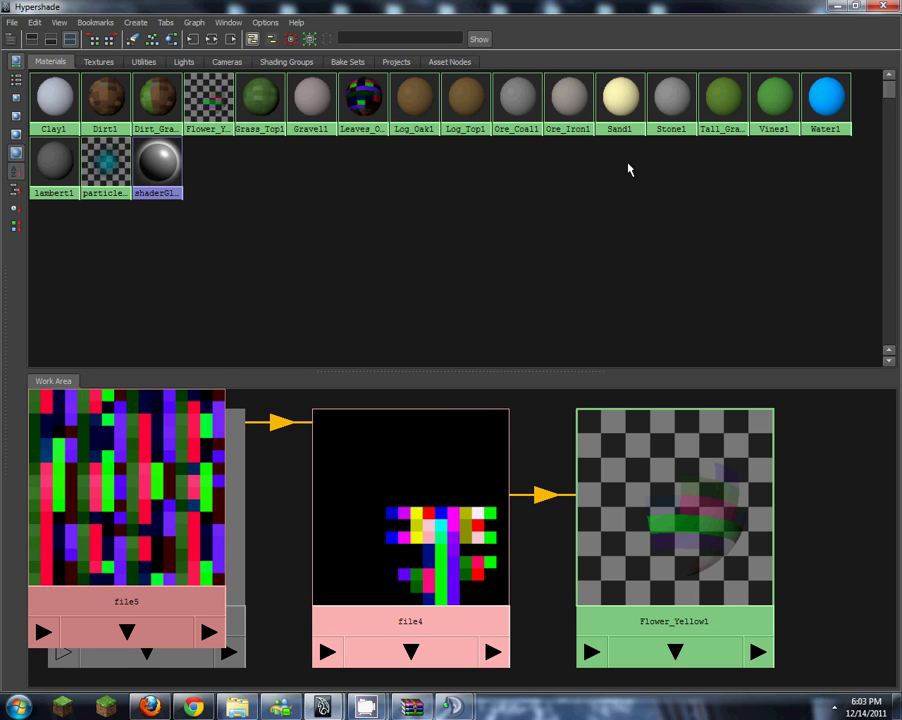
pyautogui.moveTo(364, 108); pyautogui.dragTo(366, 160, button='right')
pyautogui.moveTo(403, 507); pyautogui.dragTo(706, 490, button='middle')
pyautogui.click(726, 562)
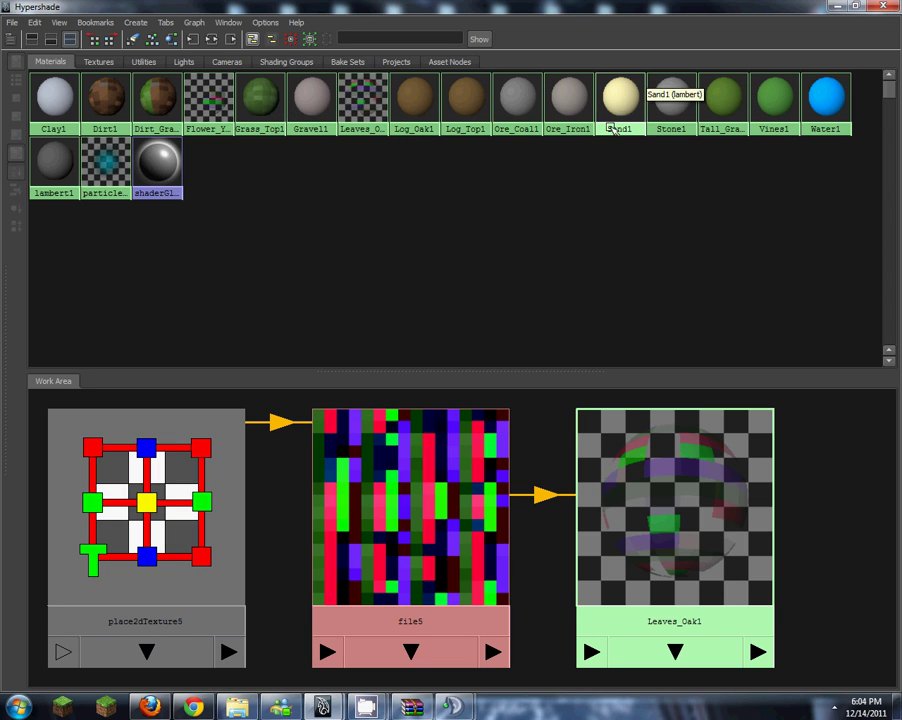
# Step: Make Log_Oak1's ambient colour black and map its colour to file6 with filtering off
pyautogui.doubleClick(427, 103)
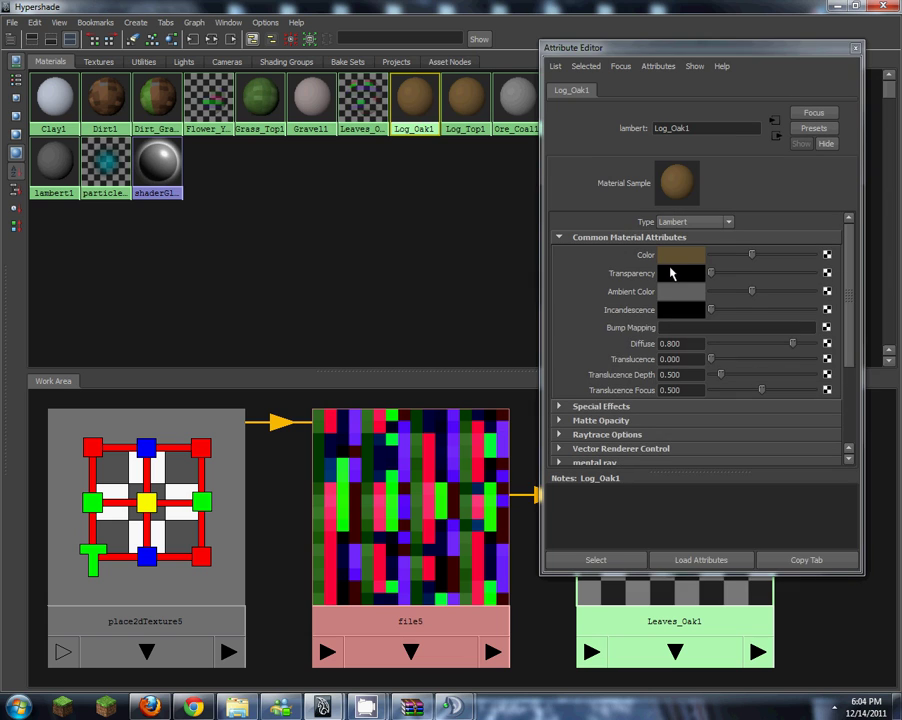
pyautogui.moveTo(753, 297); pyautogui.dragTo(704, 283)
pyautogui.click(826, 256)
pyautogui.click(400, 125)
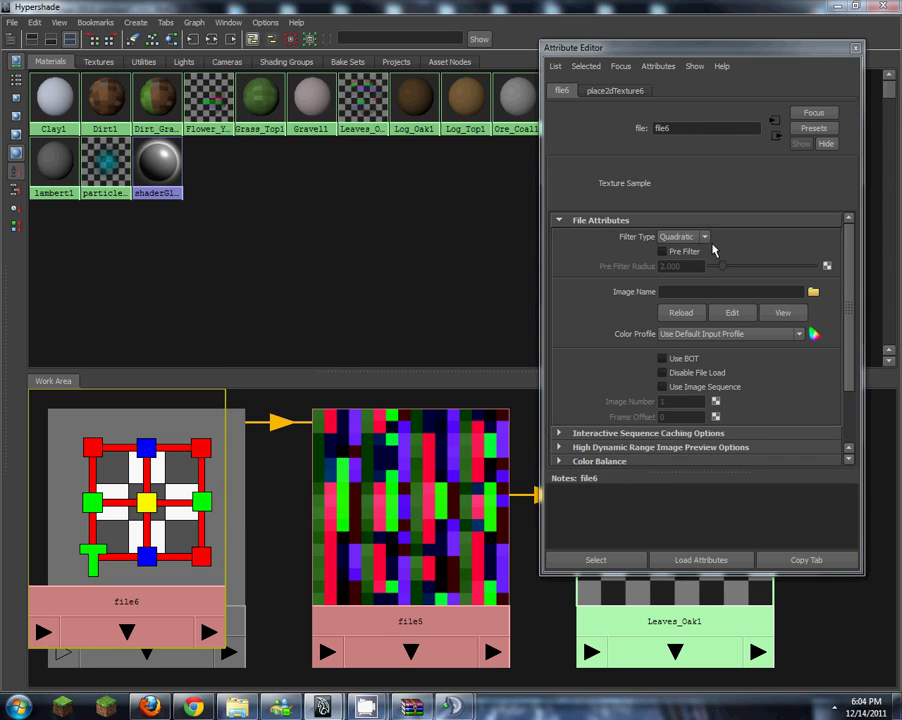
pyautogui.click(683, 236)
pyautogui.click(672, 247)
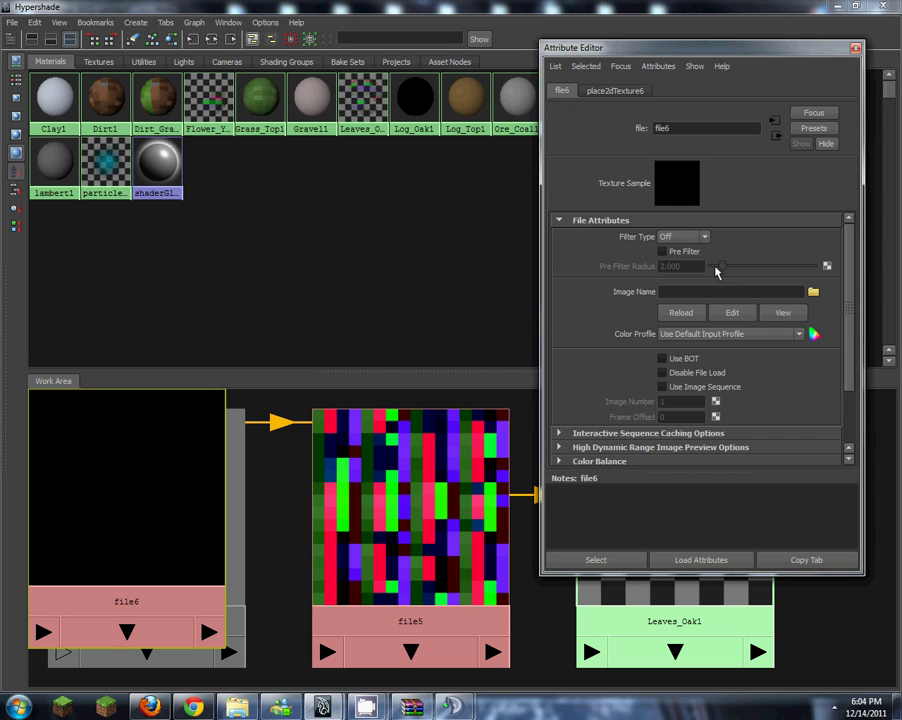
# Step: Load log_oak.png into file6 and close its settings
pyautogui.click(813, 291)
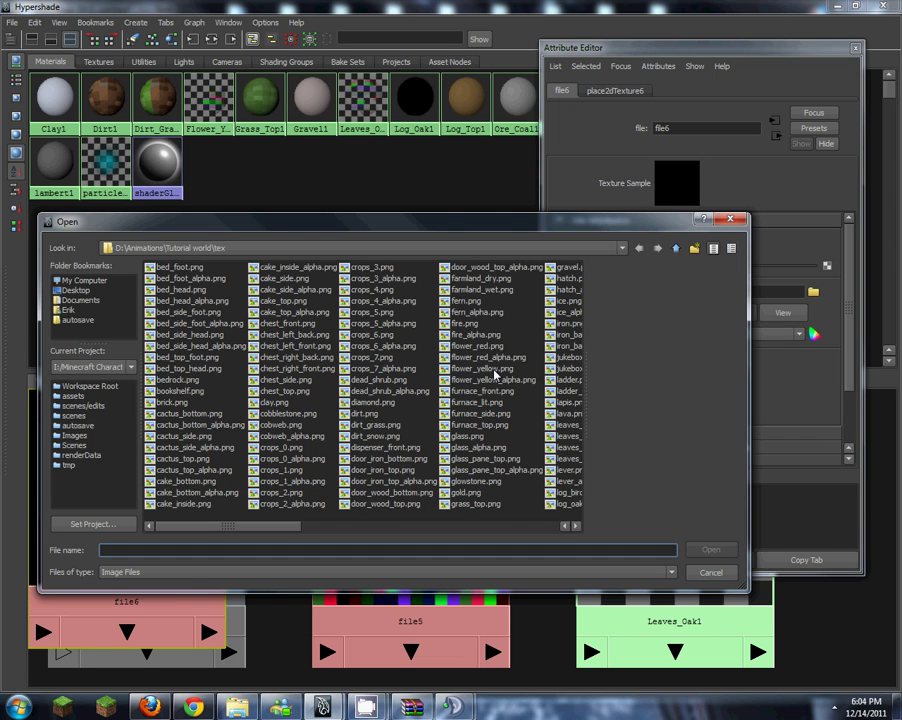
pyautogui.moveTo(279, 530); pyautogui.dragTo(376, 527)
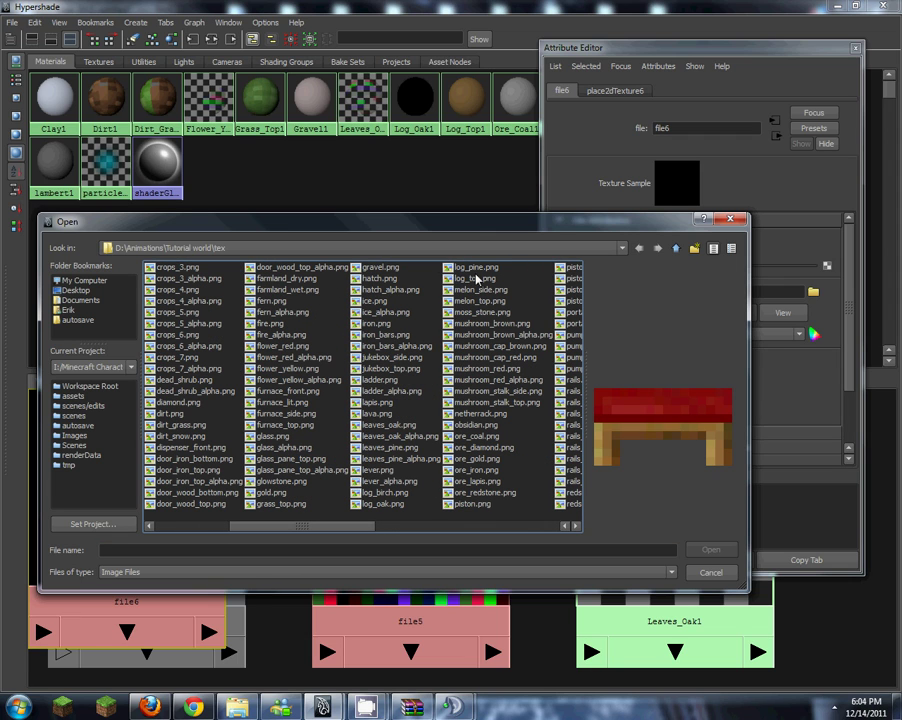
pyautogui.doubleClick(390, 504)
pyautogui.click(856, 48)
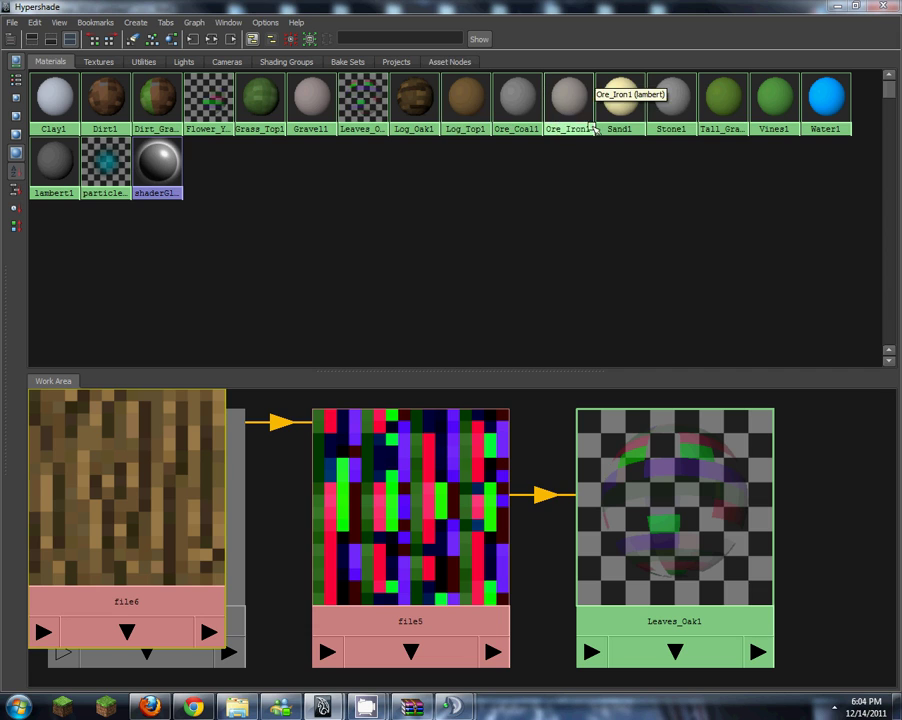
# Step: Give Tall_Grass1 a black ambient colour and a file texture on its Color
pyautogui.doubleClick(720, 100)
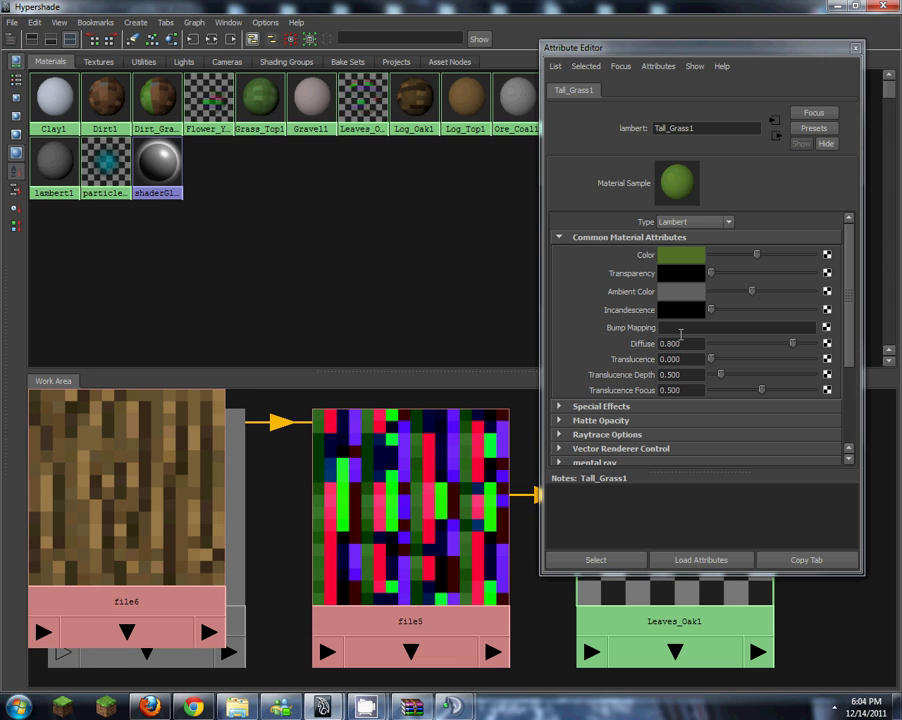
pyautogui.moveTo(733, 287); pyautogui.dragTo(706, 290)
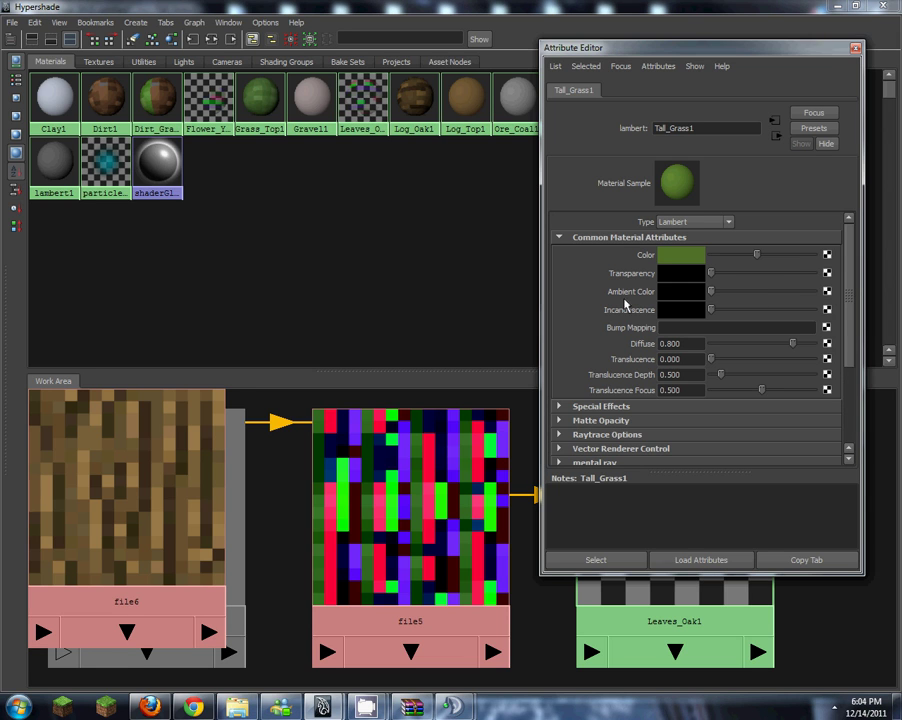
pyautogui.click(829, 258)
pyautogui.click(400, 110)
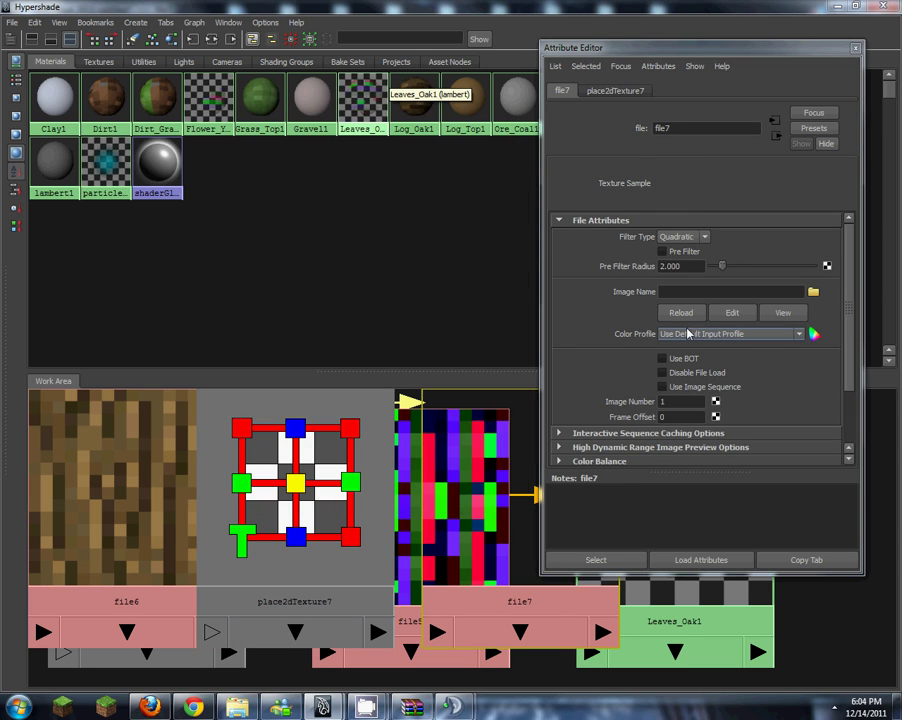
# Step: Turn file7's filtering off and load tall_grass.png into it
pyautogui.click(698, 237)
pyautogui.click(670, 243)
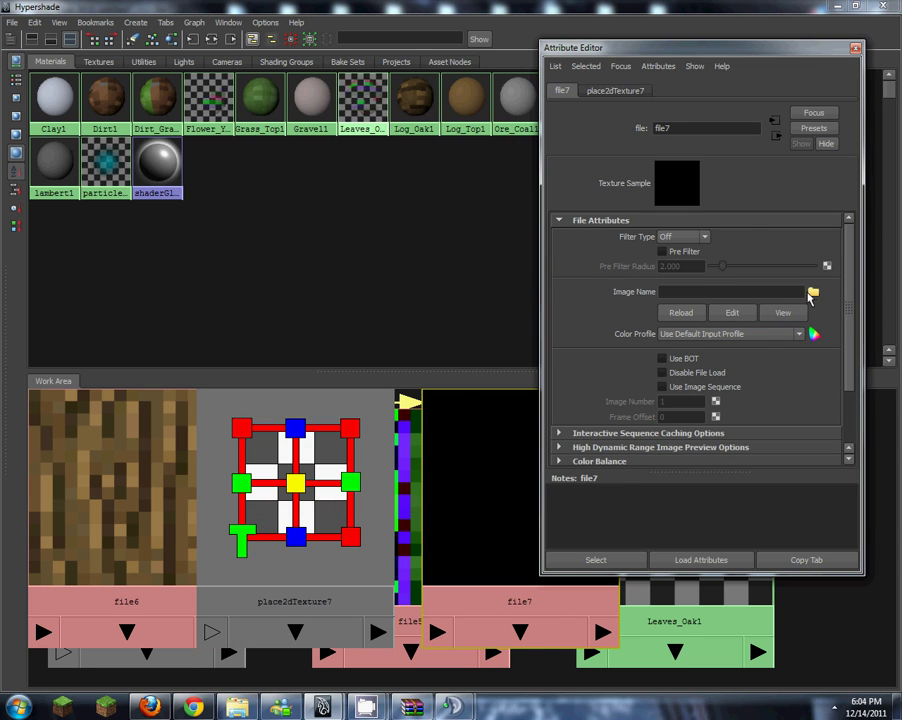
pyautogui.click(813, 292)
pyautogui.moveTo(287, 527); pyautogui.dragTo(415, 525)
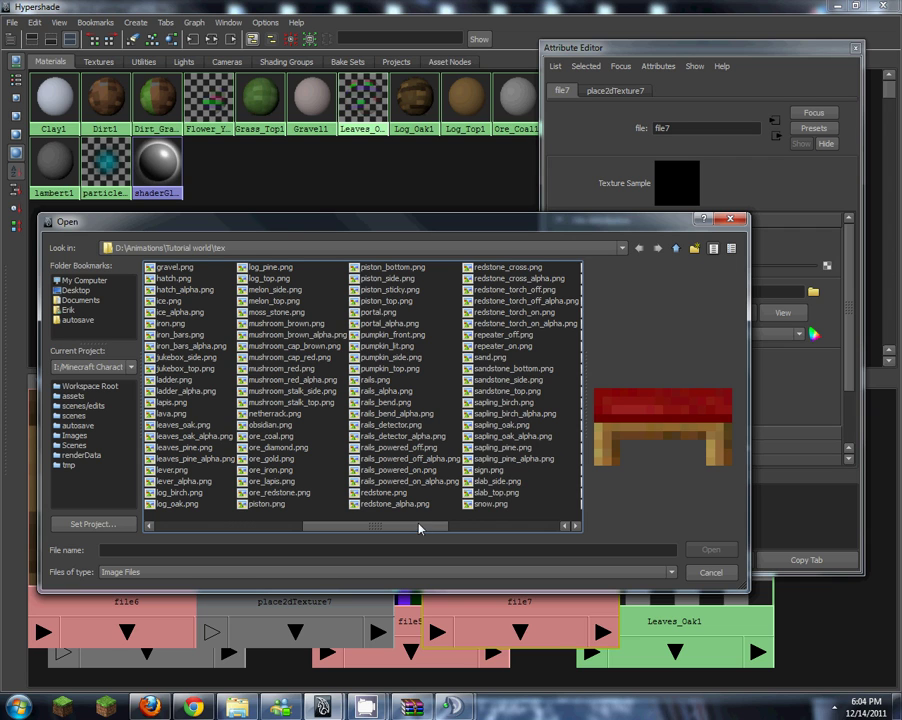
pyautogui.moveTo(419, 528); pyautogui.dragTo(536, 528)
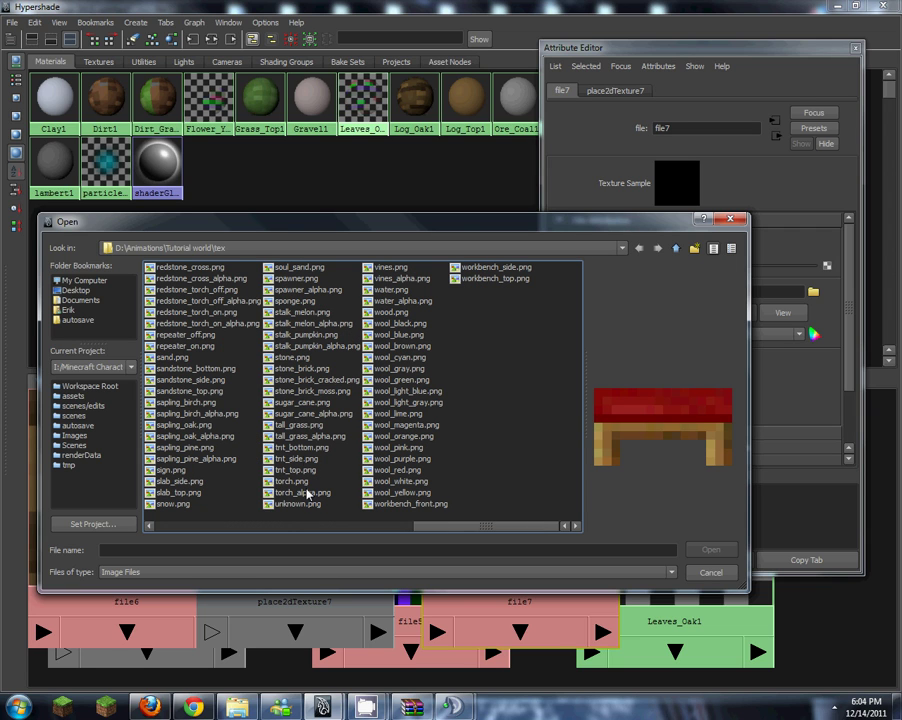
pyautogui.doubleClick(313, 428)
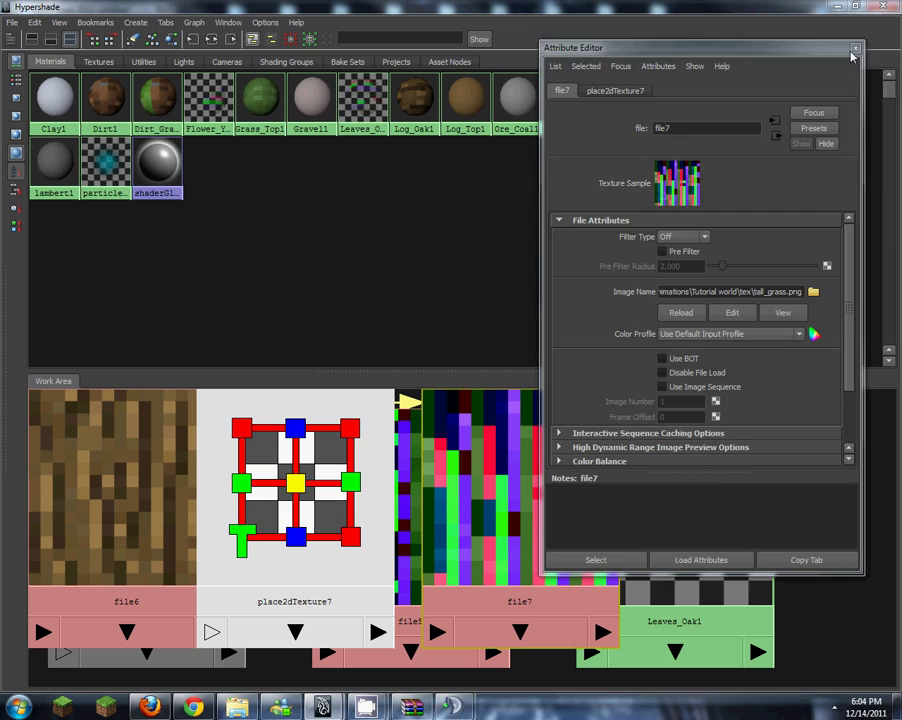
# Step: Connect file7 to Tall_Grass1's transparency in the shading network
pyautogui.click(293, 156)
pyautogui.moveTo(724, 100); pyautogui.dragTo(652, 104, button='right')
pyautogui.moveTo(643, 515); pyautogui.dragTo(645, 517, button='middle')
pyautogui.click(686, 584)
pyautogui.doubleClick(777, 102)
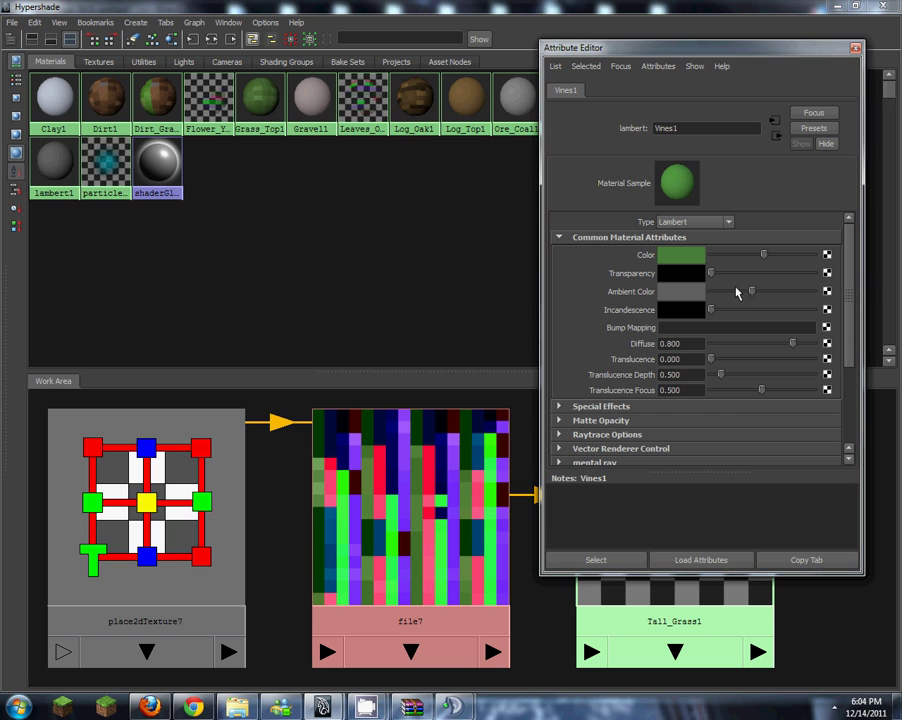
# Step: Give Vines1 a black ambient colour and a file texture on its Color
pyautogui.moveTo(732, 291); pyautogui.dragTo(620, 291)
pyautogui.click(827, 256)
pyautogui.click(377, 126)
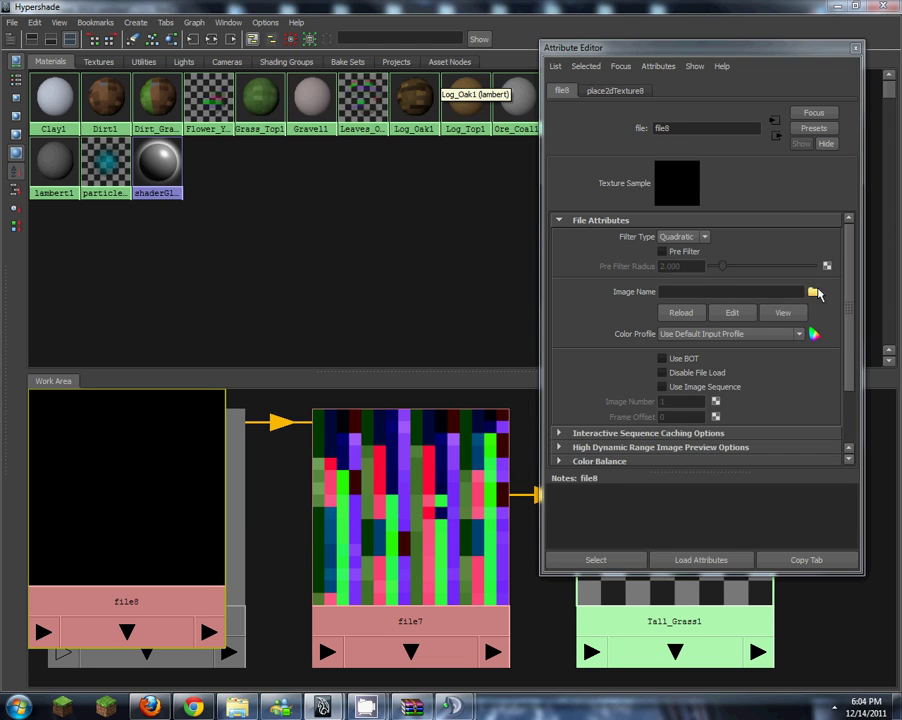
# Step: Load vines.png into file8 with texture filtering turned off
pyautogui.click(812, 292)
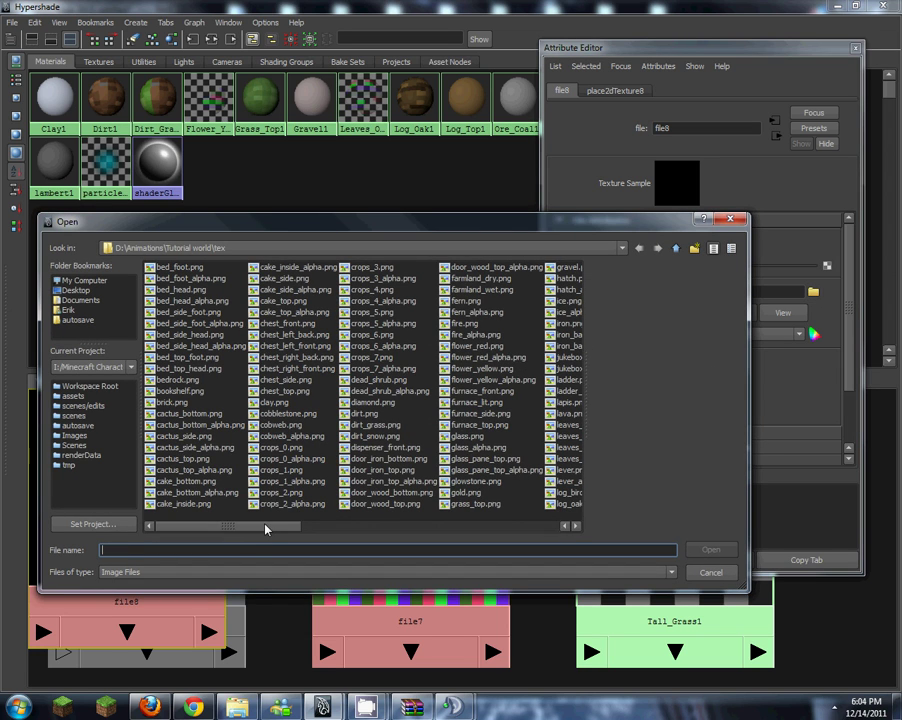
pyautogui.moveTo(265, 530); pyautogui.dragTo(490, 535)
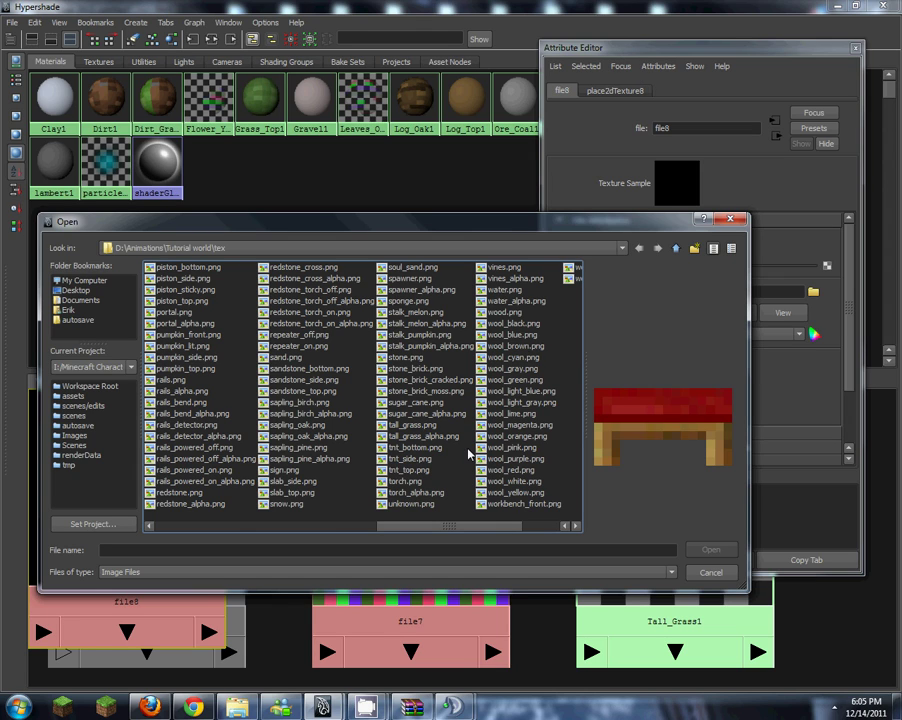
pyautogui.doubleClick(493, 267)
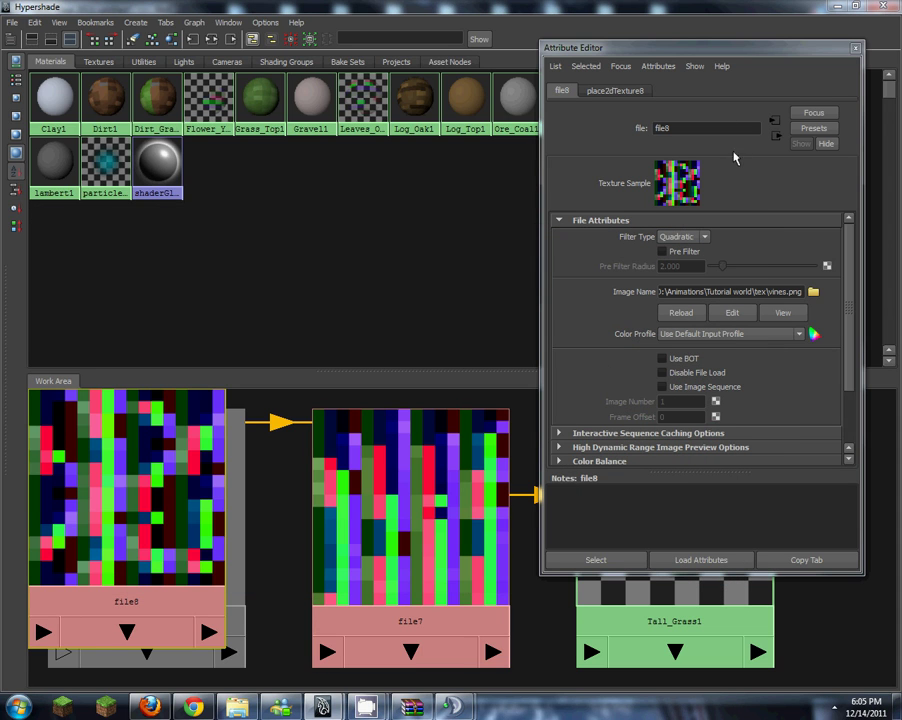
pyautogui.click(684, 237)
pyautogui.click(668, 248)
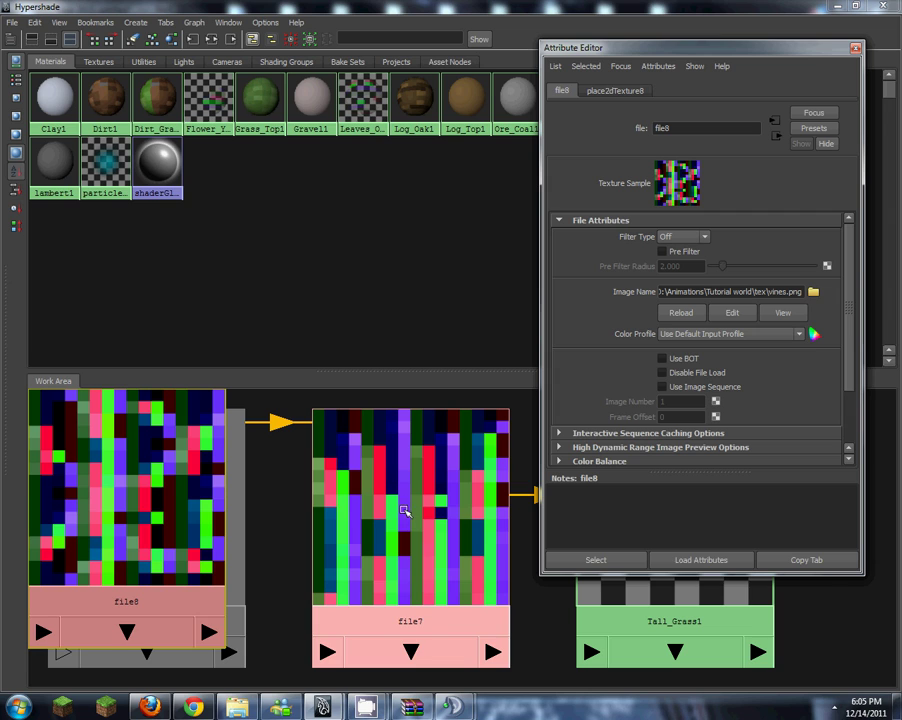
pyautogui.click(856, 49)
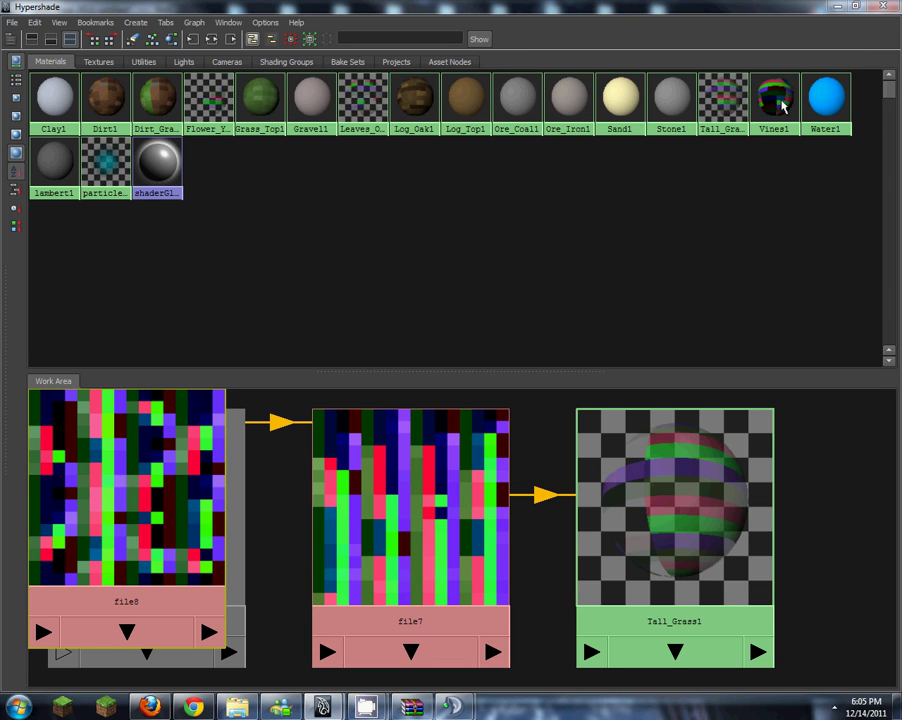
# Step: Graph the Vines1 network and connect file8 to its transparency
pyautogui.rightClick(779, 101)
pyautogui.click(692, 160)
pyautogui.moveTo(450, 500); pyautogui.dragTo(635, 500, button='middle')
pyautogui.click(665, 568)
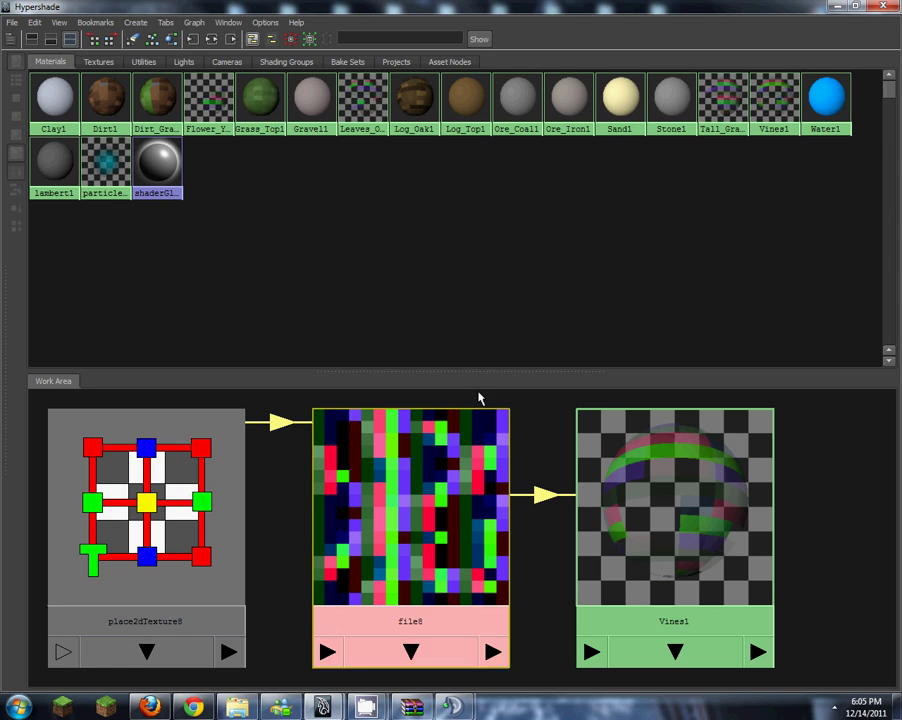
# Step: Give Water1 a black ambient colour and partial transparency
pyautogui.doubleClick(820, 108)
pyautogui.moveTo(752, 291); pyautogui.dragTo(640, 290)
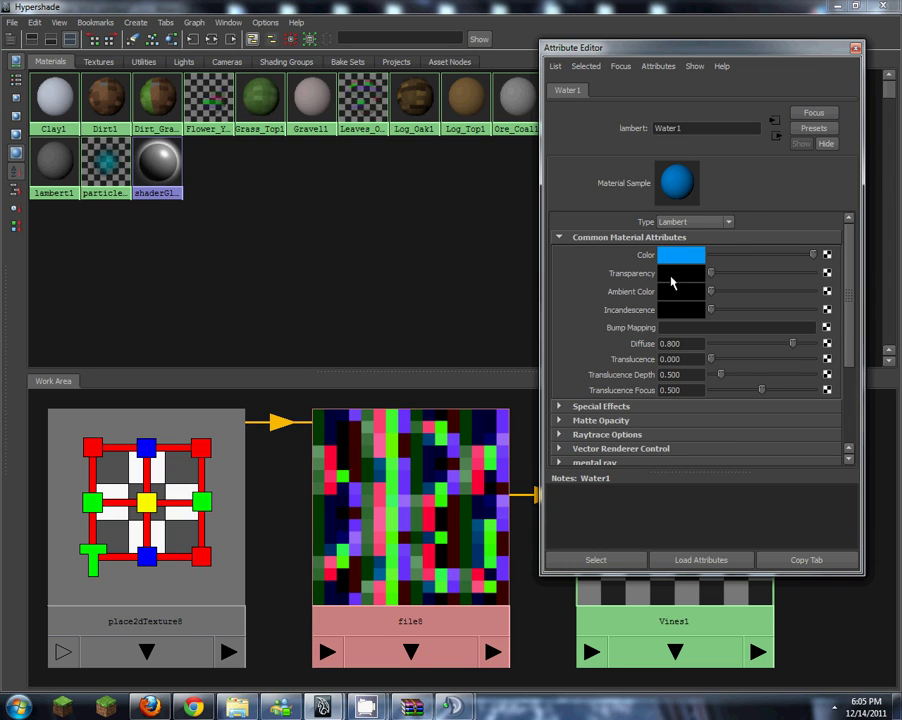
pyautogui.moveTo(712, 274); pyautogui.dragTo(757, 277)
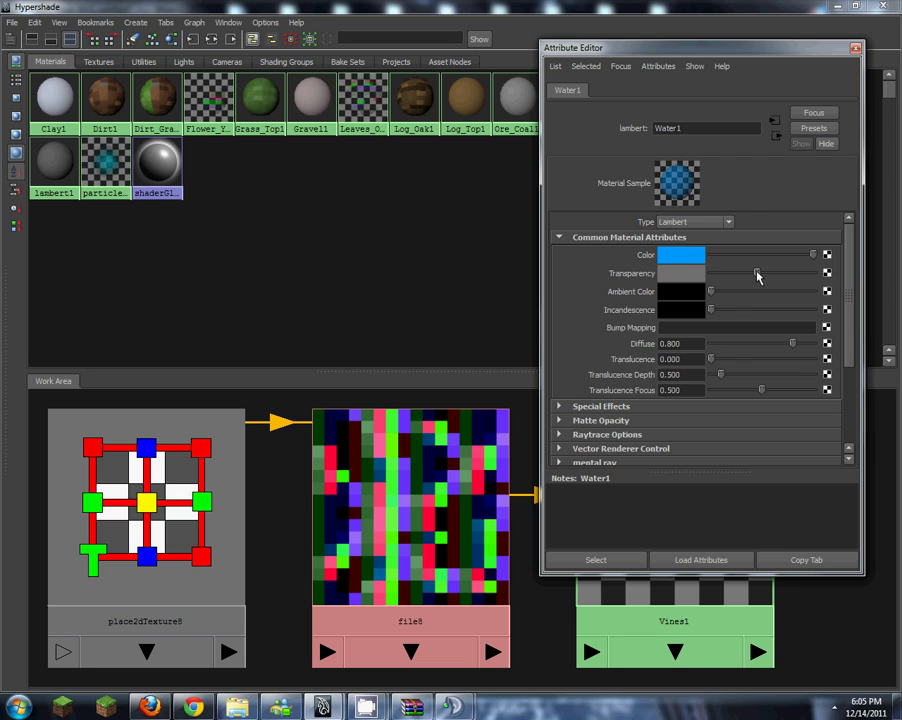
# Step: Map an unfiltered file texture, file9, with water.png onto Water1's colour
pyautogui.click(827, 256)
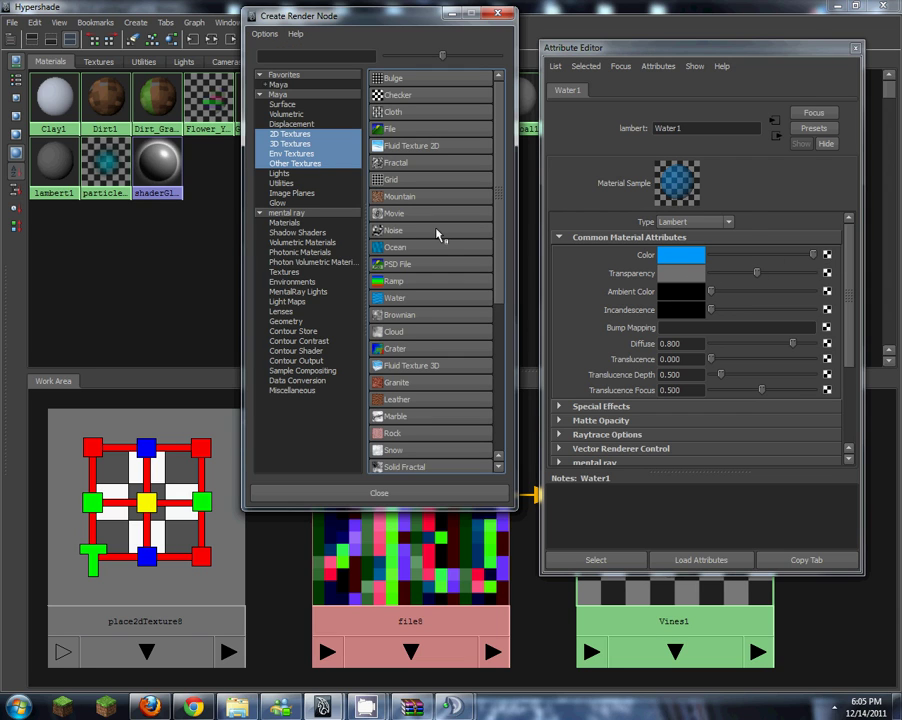
pyautogui.click(392, 129)
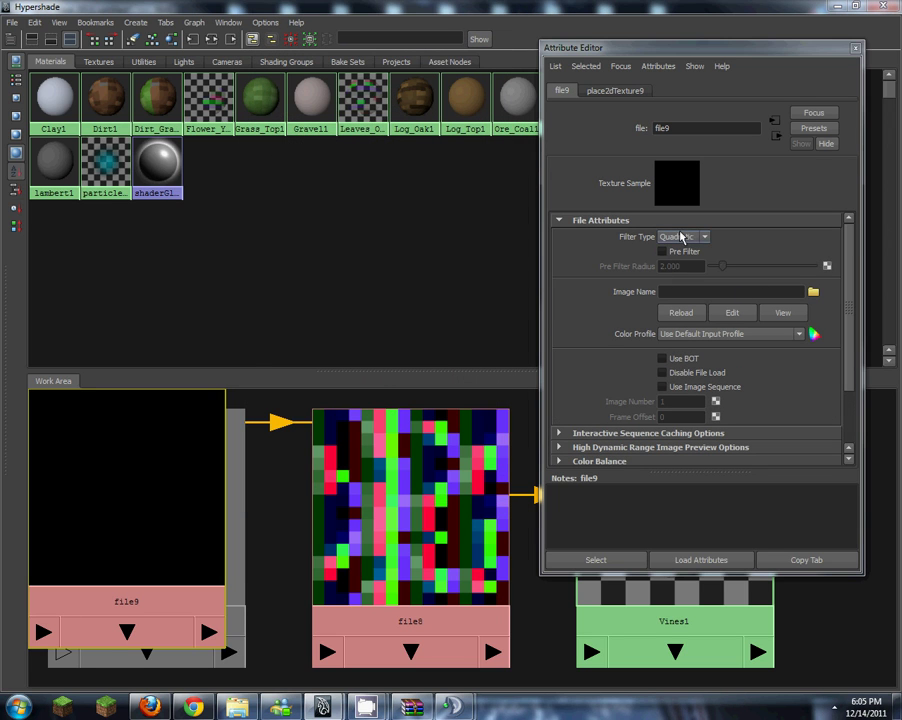
pyautogui.click(680, 238)
pyautogui.click(676, 249)
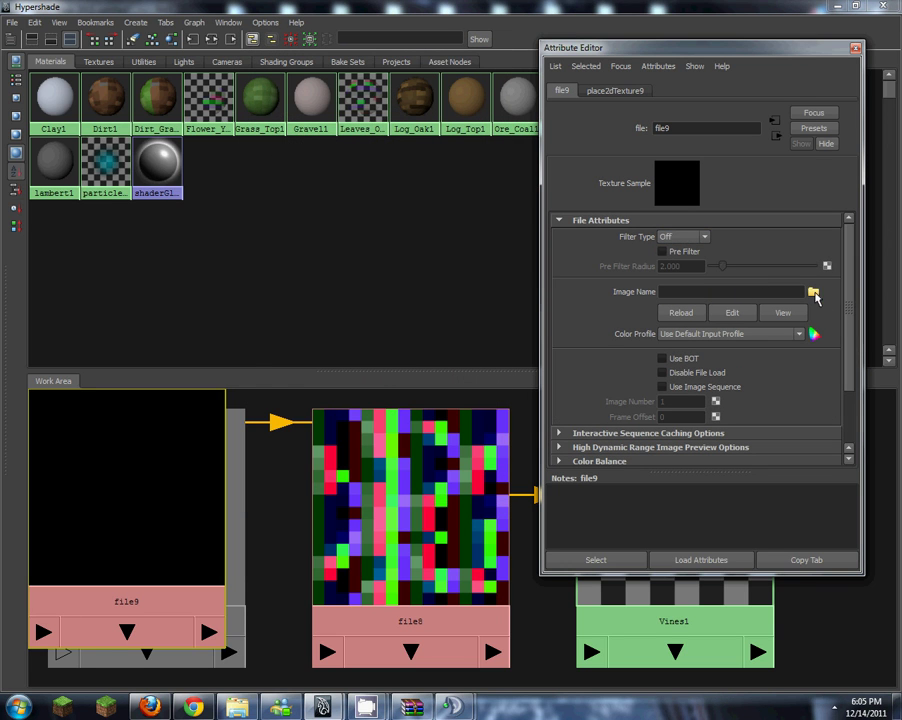
pyautogui.click(812, 291)
pyautogui.moveTo(284, 523); pyautogui.dragTo(563, 532)
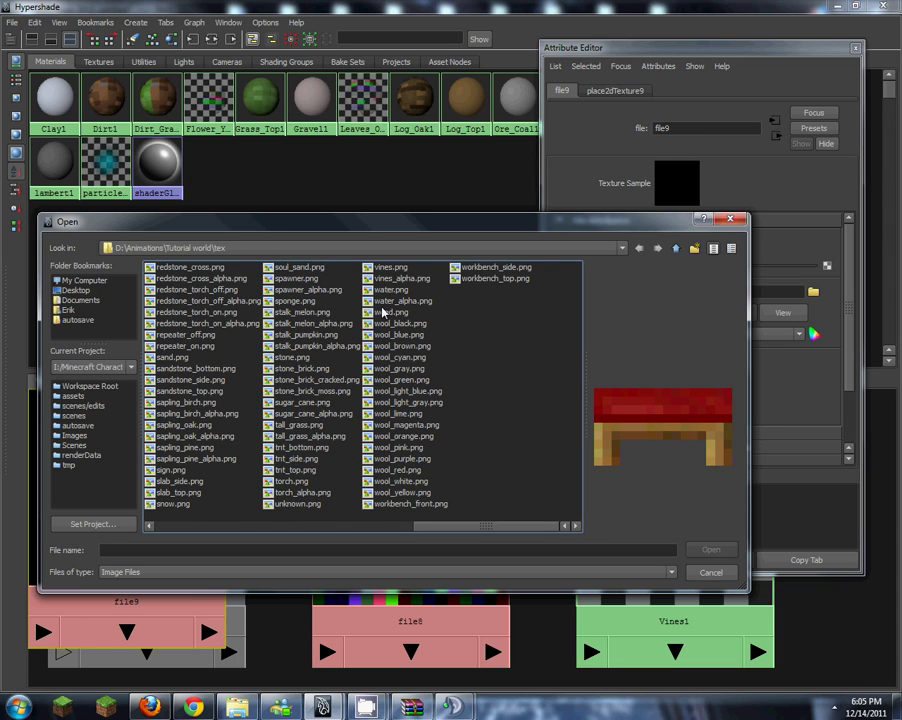
pyautogui.doubleClick(389, 290)
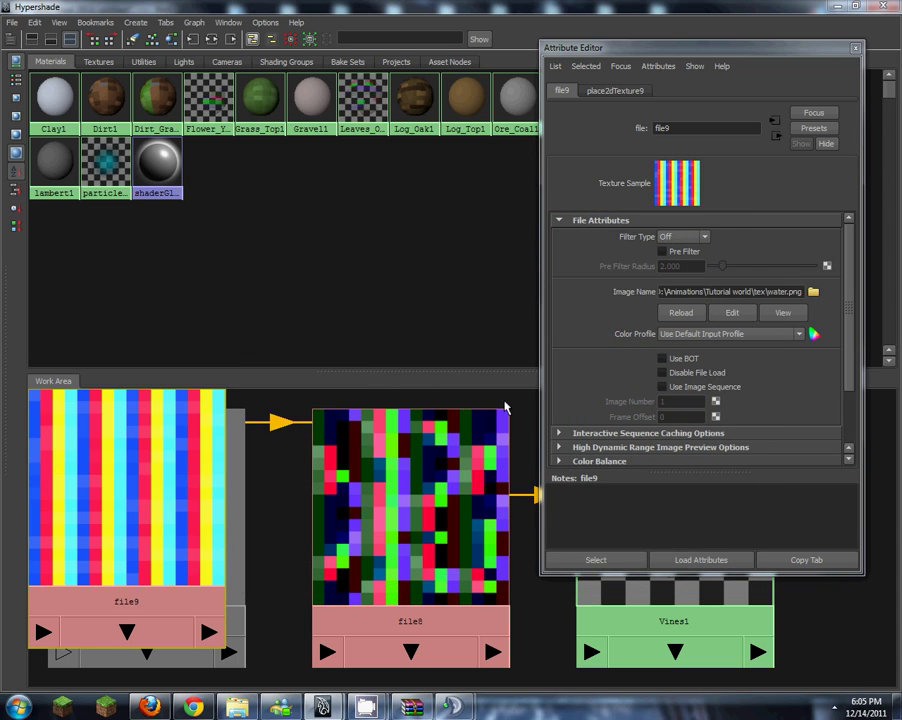
pyautogui.click(855, 47)
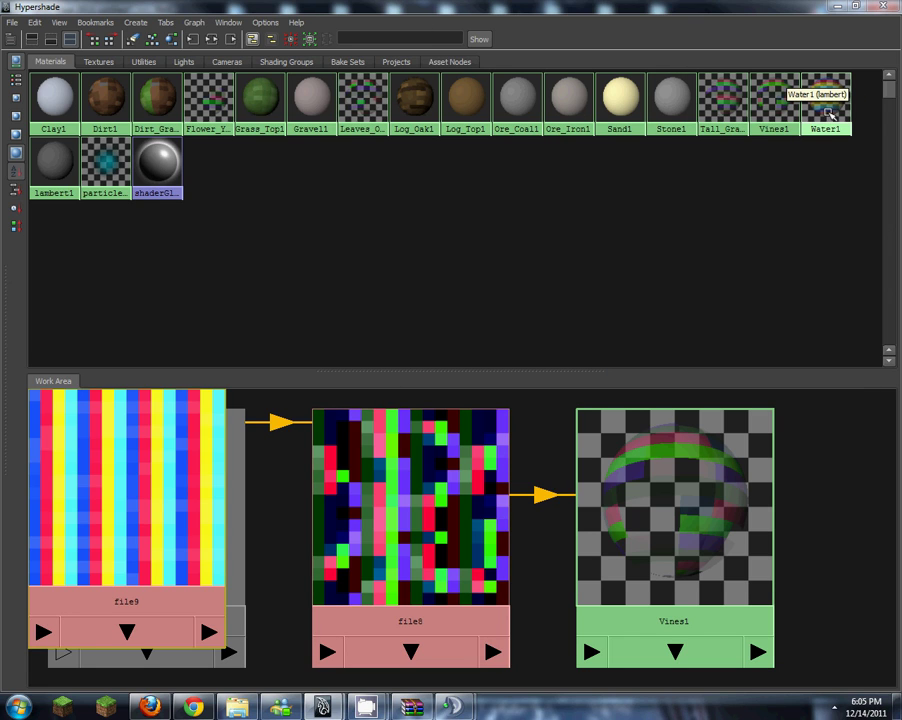
# Step: Reopen Water1 and review its Raytrace Options and Hardware Texturing sections
pyautogui.doubleClick(830, 120)
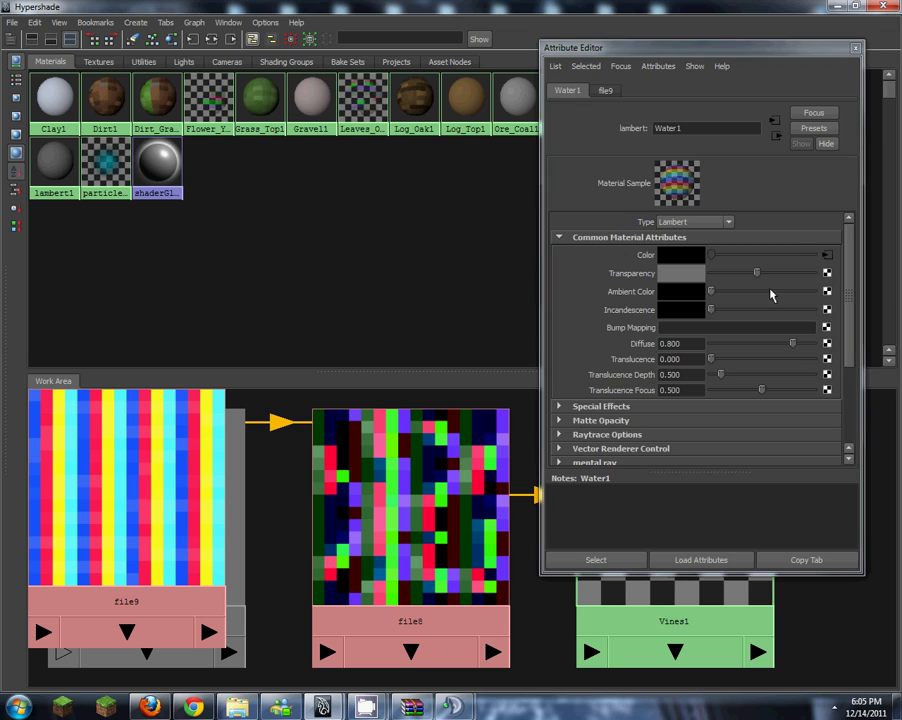
pyautogui.scroll(-3, 618, 318)
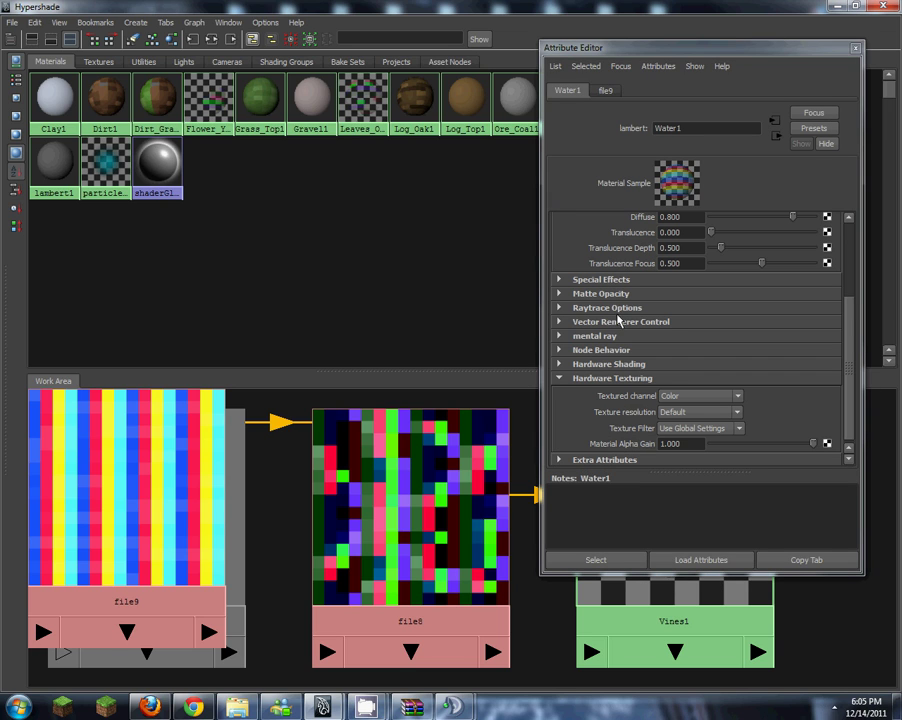
pyautogui.click(560, 379)
pyautogui.click(575, 380)
pyautogui.scroll(-3, 620, 345)
pyautogui.scroll(1, 612, 315)
pyautogui.scroll(2, 615, 320)
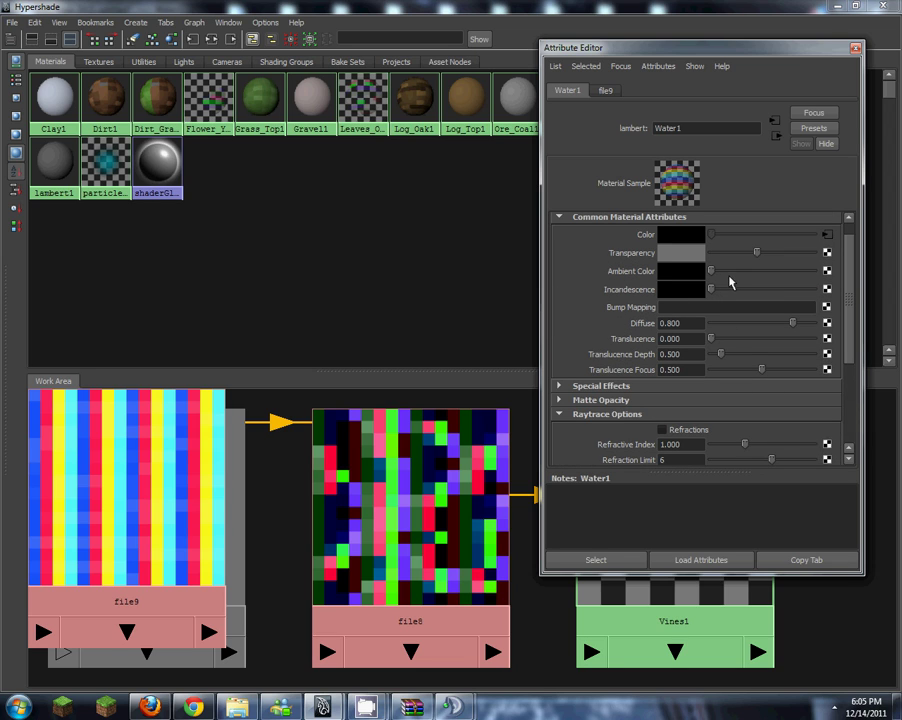
pyautogui.click(597, 416)
pyautogui.scroll(-1, 618, 403)
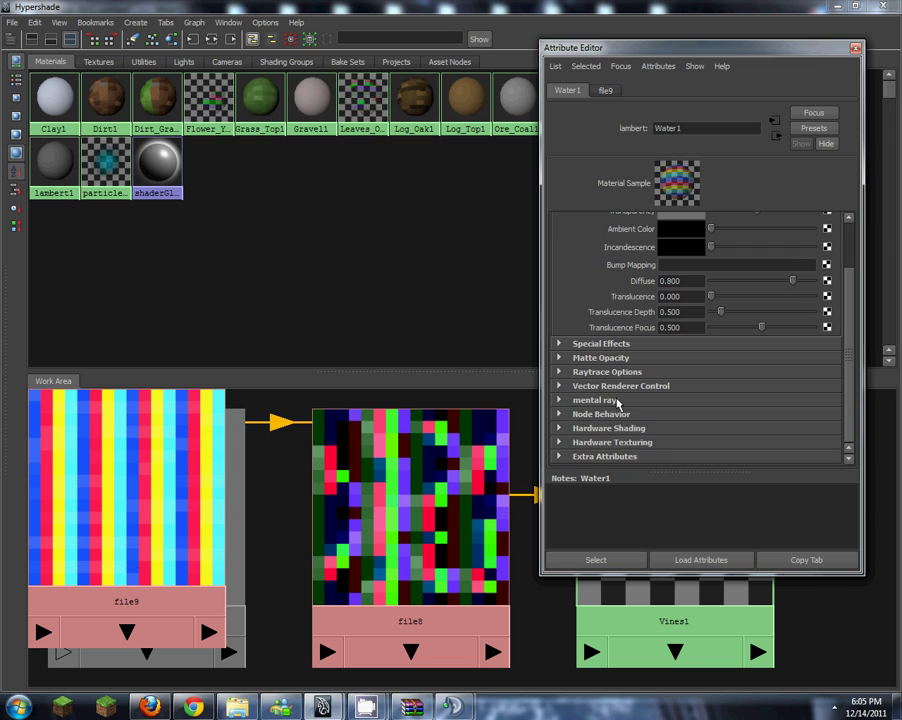
# Step: Close the Attribute Editor, minimize Hypershade and orbit to a three-quarter island view
pyautogui.click(855, 48)
pyautogui.click(832, 5)
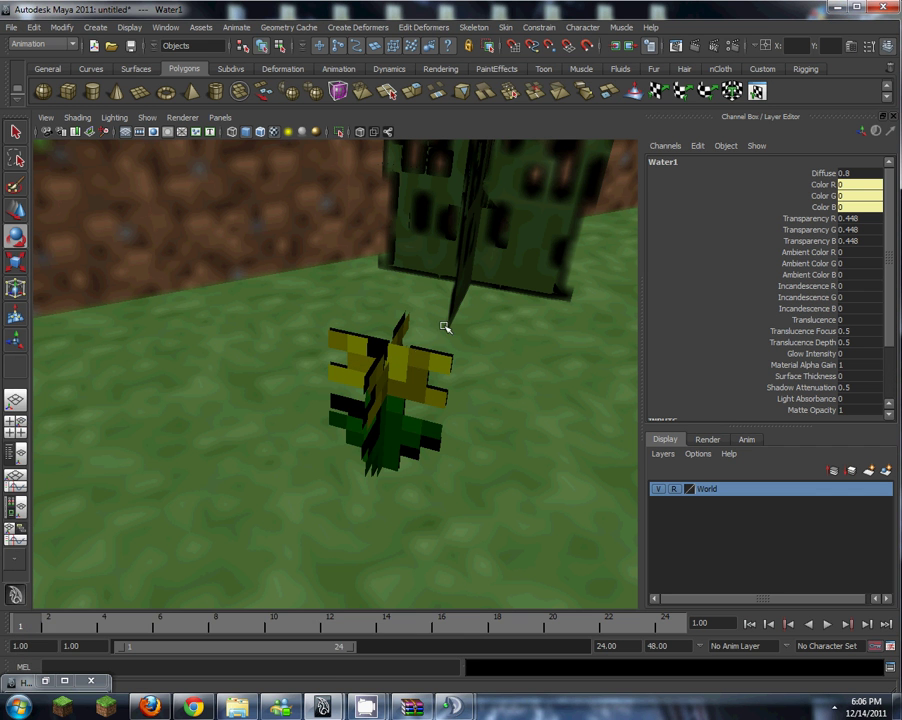
pyautogui.scroll(-5, 256, 318)
pyautogui.scroll(4, 411, 308)
pyautogui.keyDown('alt'); pyautogui.moveTo(411, 308); pyautogui.dragTo(356, 385, button='middle'); pyautogui.keyUp('alt')
pyautogui.keyDown('alt'); pyautogui.moveTo(356, 385); pyautogui.dragTo(293, 266); pyautogui.keyUp('alt')
# Step: Orbit and zoom around the island to inspect the sand, water and trees
pyautogui.scroll(-3, 328, 431)
pyautogui.moveTo(328, 431)
pyautogui.keyDown('alt'); pyautogui.mouseDown()
pyautogui.moveTo(328, 392)
pyautogui.moveTo(334, 427)
pyautogui.mouseUp(); pyautogui.keyUp('alt')
pyautogui.scroll(4, 381, 486)
pyautogui.keyDown('alt'); pyautogui.moveTo(381, 486); pyautogui.dragTo(364, 342); pyautogui.keyUp('alt')
pyautogui.scroll(3, 296, 397)
pyautogui.keyDown('alt'); pyautogui.moveTo(517, 270); pyautogui.dragTo(459, 292); pyautogui.keyUp('alt')
pyautogui.keyDown('alt'); pyautogui.moveTo(236, 503); pyautogui.dragTo(338, 411); pyautogui.keyUp('alt')
pyautogui.scroll(-3, 338, 411)
# Step: Choose Import from the File menu
pyautogui.click(10, 27)
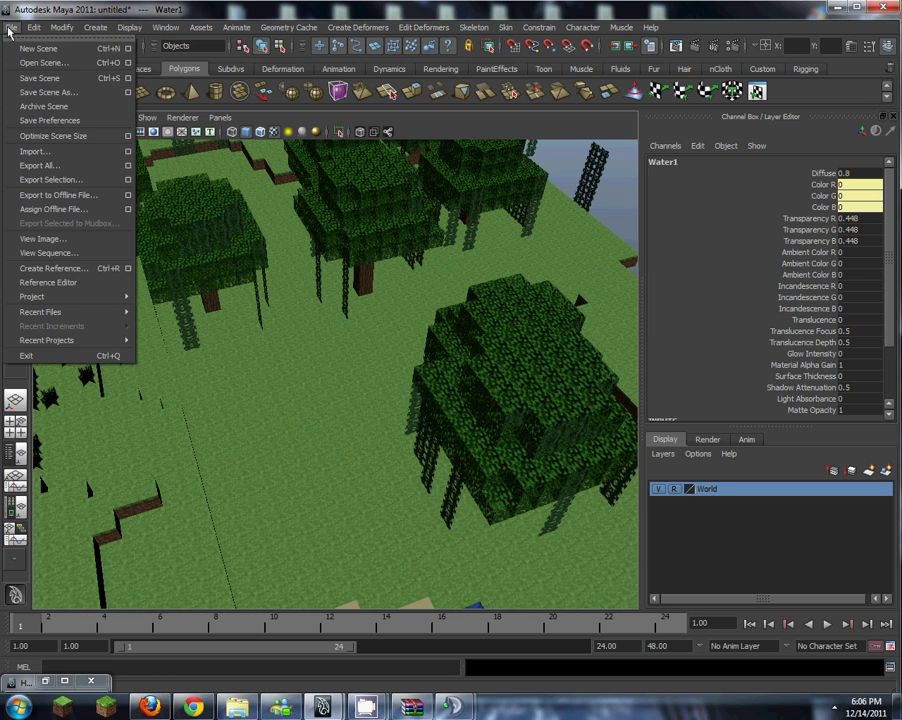
pyautogui.moveTo(72, 297)
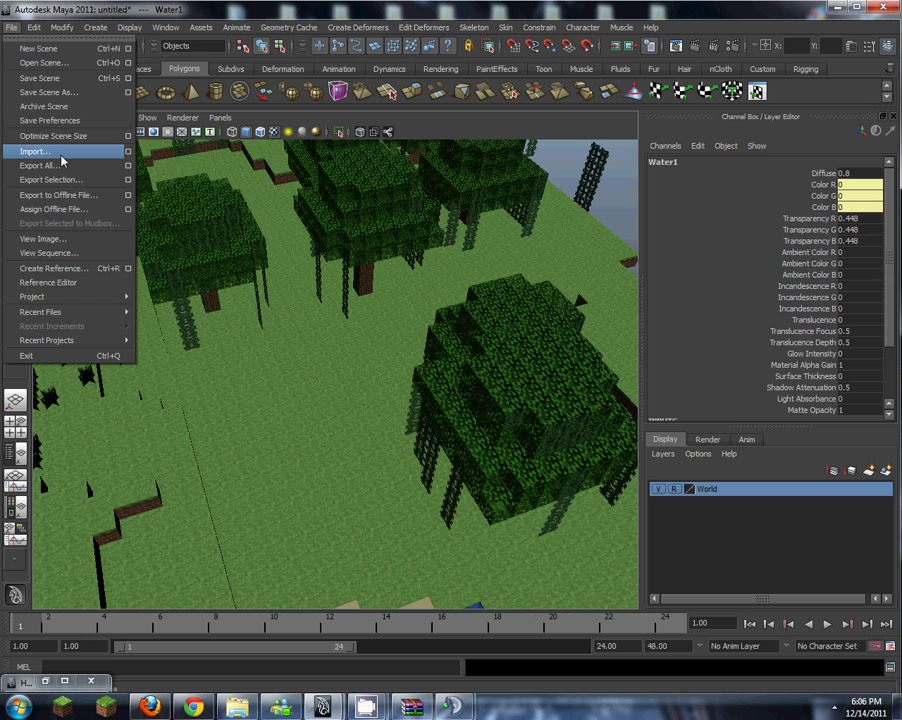
# Step: Import Steve with Swords.mb from Desktop > Minecraft Character Rig > Scenes
pyautogui.click(64, 159)
pyautogui.click(82, 281)
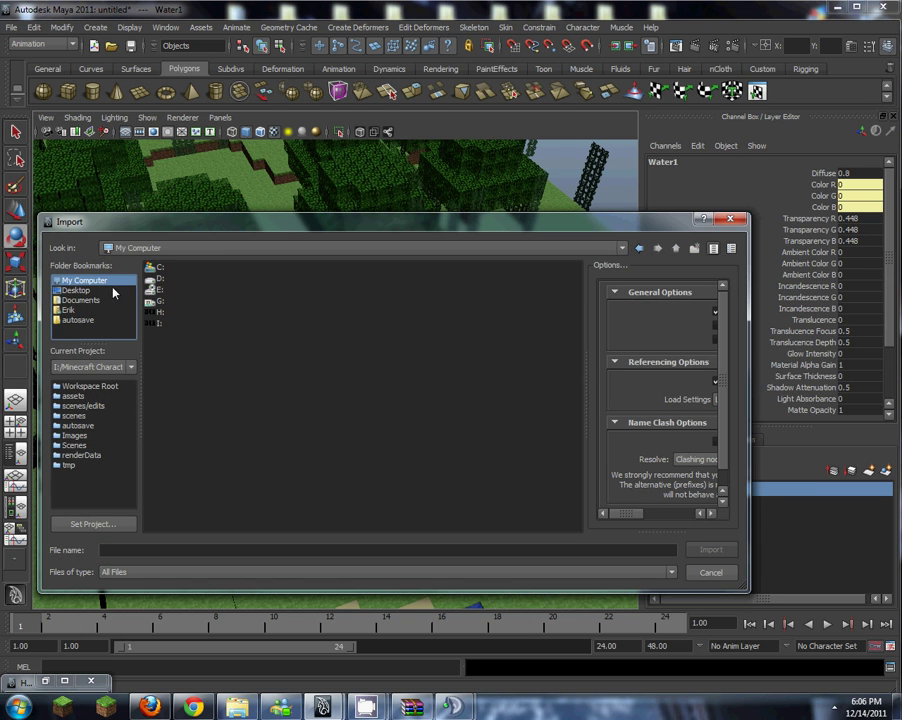
pyautogui.click(78, 290)
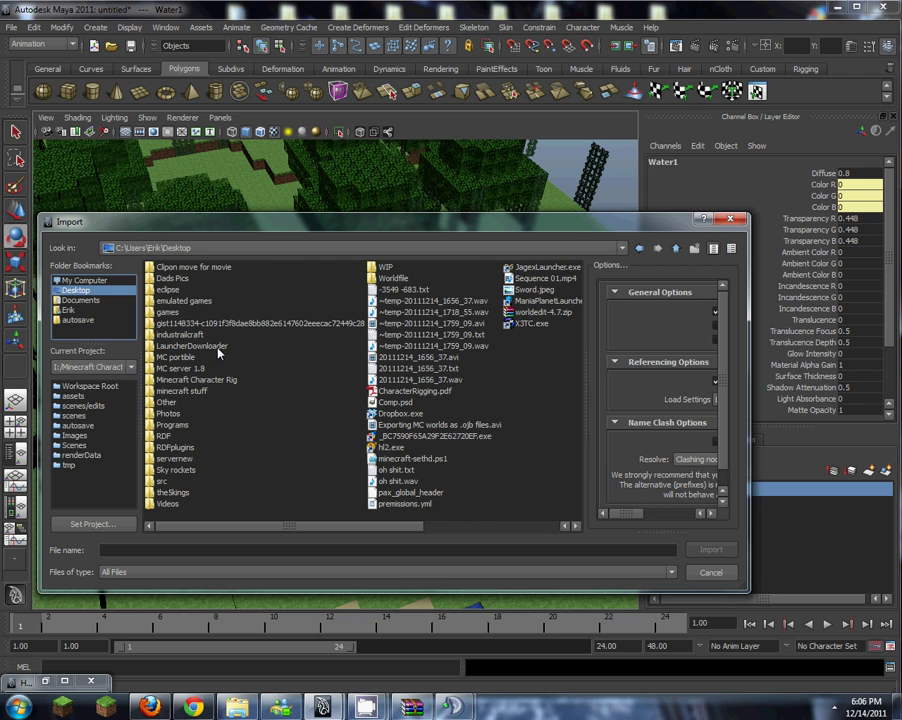
pyautogui.doubleClick(209, 381)
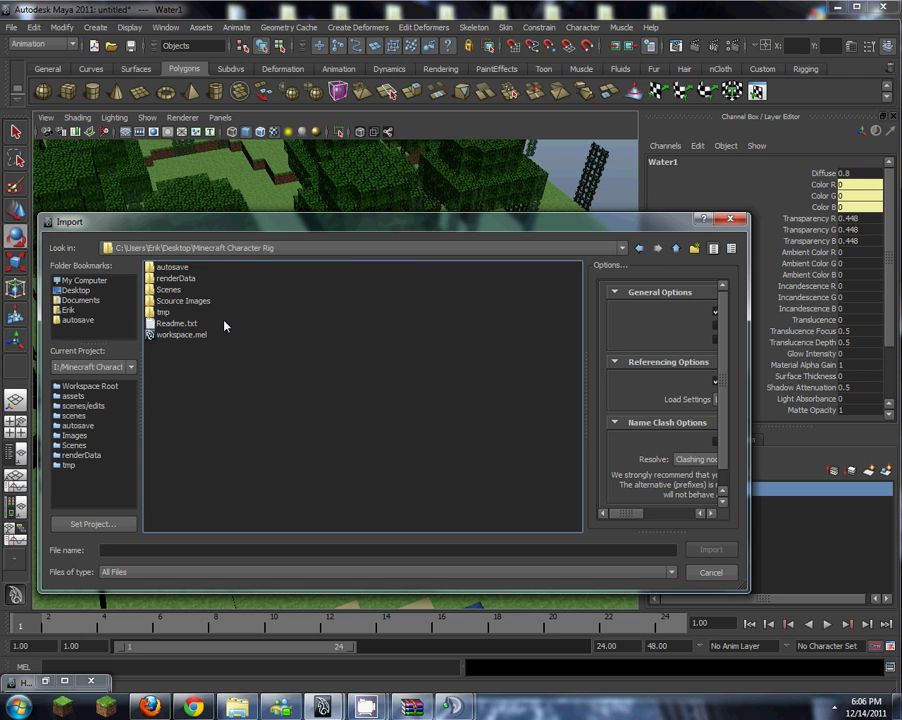
pyautogui.doubleClick(169, 290)
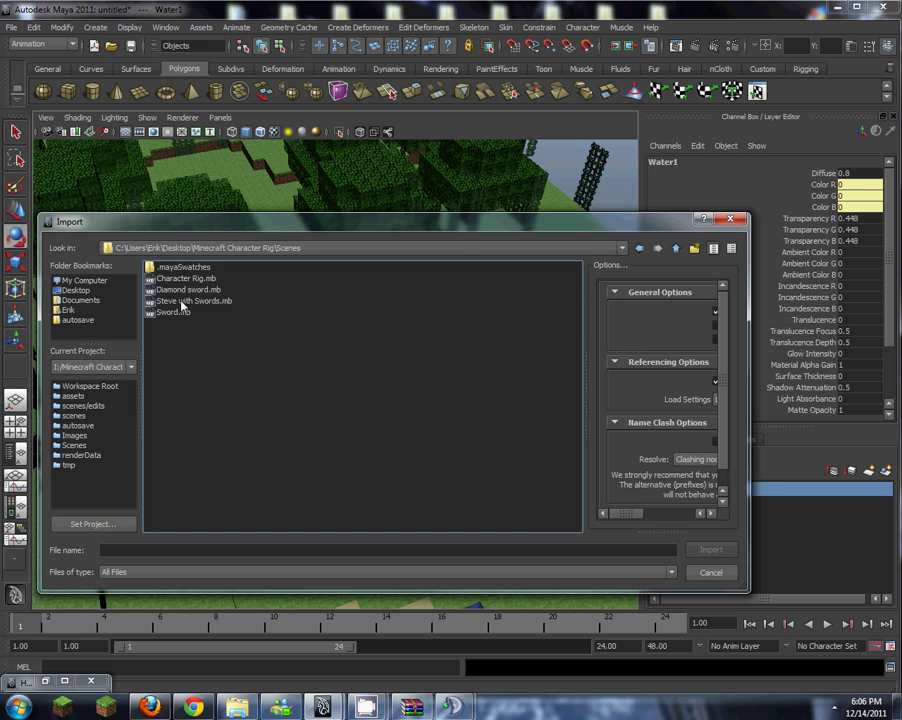
pyautogui.doubleClick(181, 303)
# Step: Move Steve's foot control nurbsCircle1 up to Translate Y 19.222 atop the island
pyautogui.press('a')
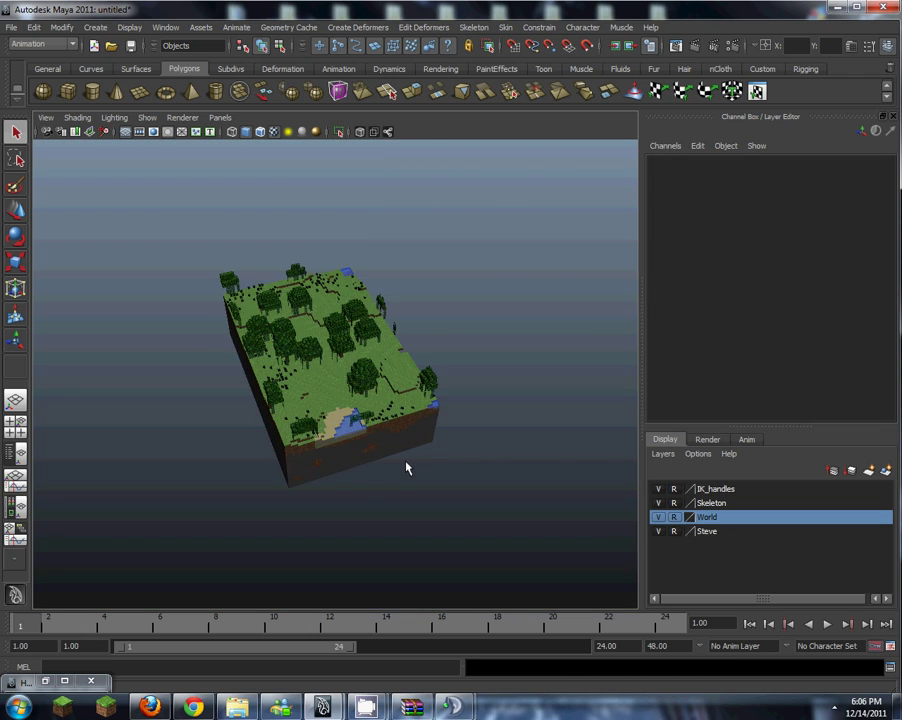
pyautogui.keyDown('alt'); pyautogui.moveTo(406, 467); pyautogui.dragTo(389, 368); pyautogui.keyUp('alt')
pyautogui.keyDown('alt'); pyautogui.moveTo(389, 368); pyautogui.dragTo(554, 417, button='right'); pyautogui.keyUp('alt')
pyautogui.keyDown('alt'); pyautogui.moveTo(305, 218); pyautogui.dragTo(316, 288); pyautogui.keyUp('alt')
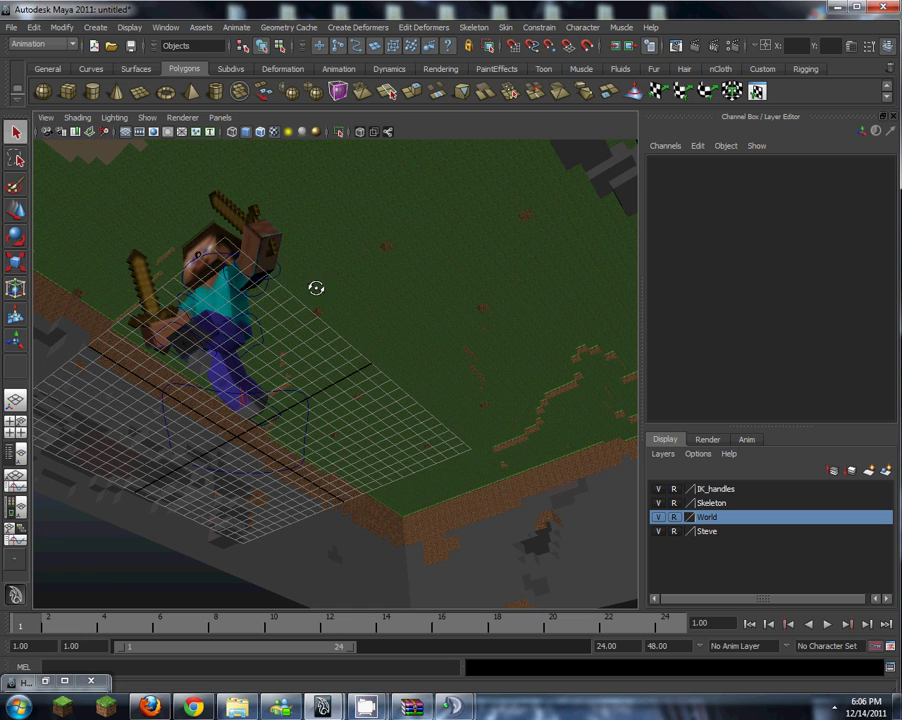
pyautogui.click(292, 409)
pyautogui.press('w')
pyautogui.moveTo(244, 376); pyautogui.dragTo(340, 410)
pyautogui.moveTo(860, 241); pyautogui.dragTo(866, 266)
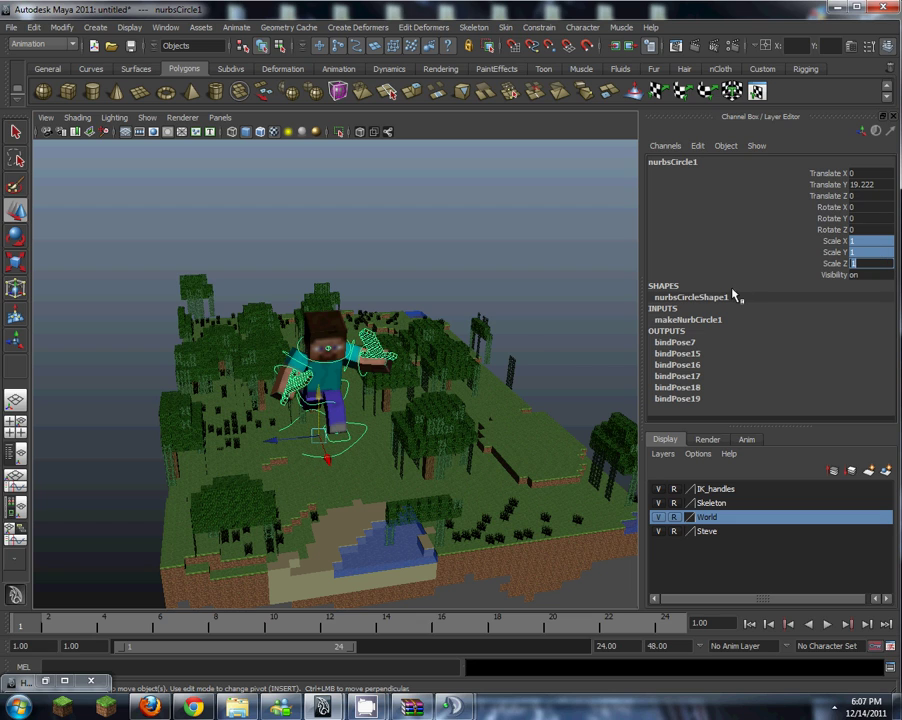
# Step: Scale nurbsCircle1 to 0.14 on all axes and orbit to check Steve's size
pyautogui.write('0.14')
pyautogui.press('Return')
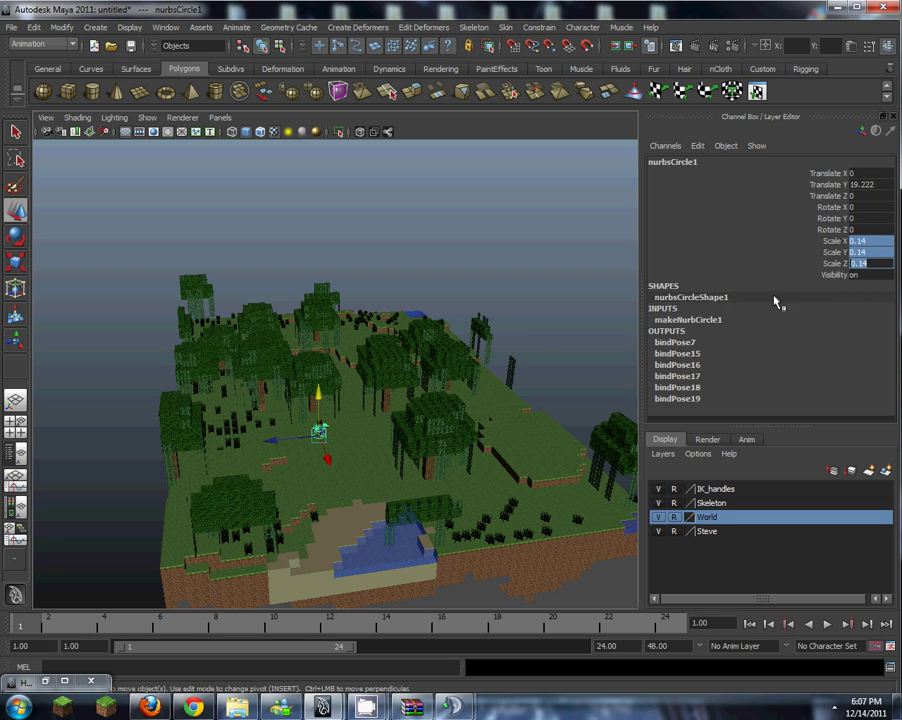
pyautogui.keyDown('alt'); pyautogui.moveTo(250, 449); pyautogui.dragTo(276, 457); pyautogui.keyUp('alt')
pyautogui.press('f')
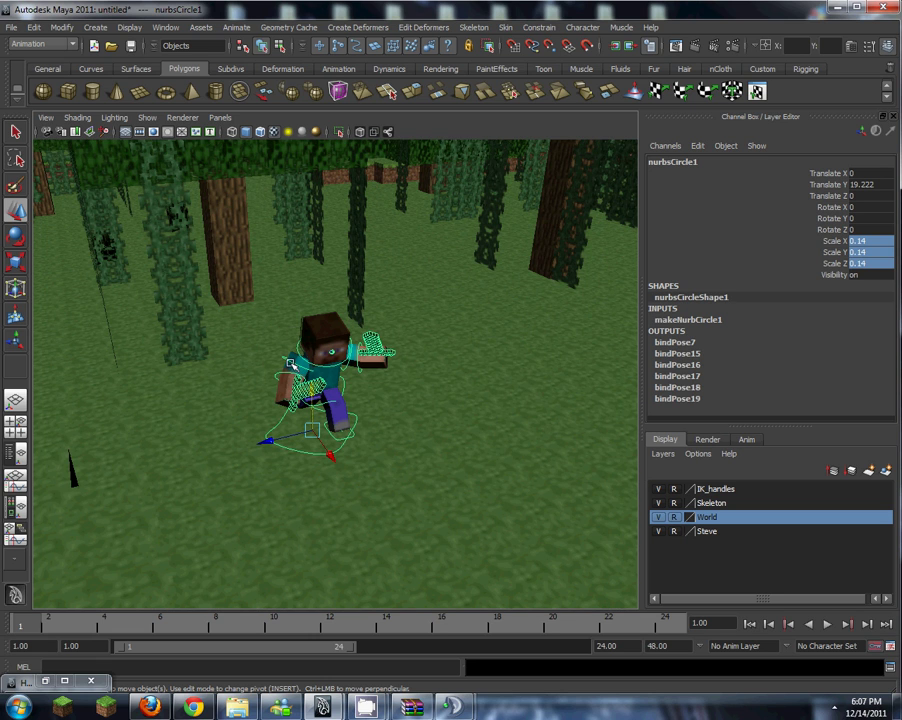
pyautogui.keyDown('alt'); pyautogui.moveTo(291, 362); pyautogui.dragTo(340, 388); pyautogui.keyUp('alt')
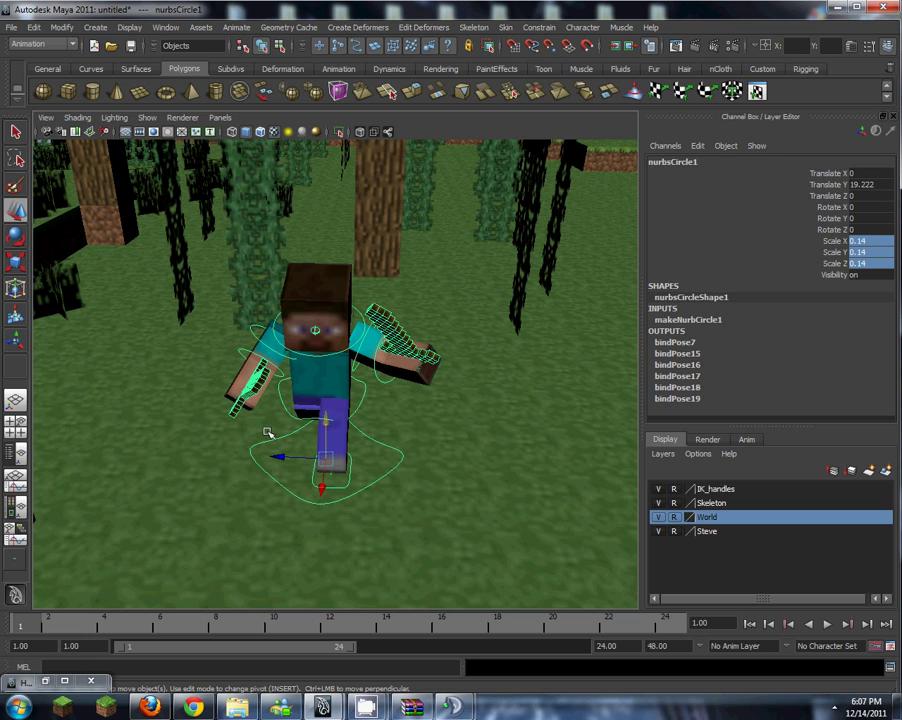
pyautogui.keyDown('alt'); pyautogui.moveTo(268, 430); pyautogui.dragTo(410, 400); pyautogui.keyUp('alt')
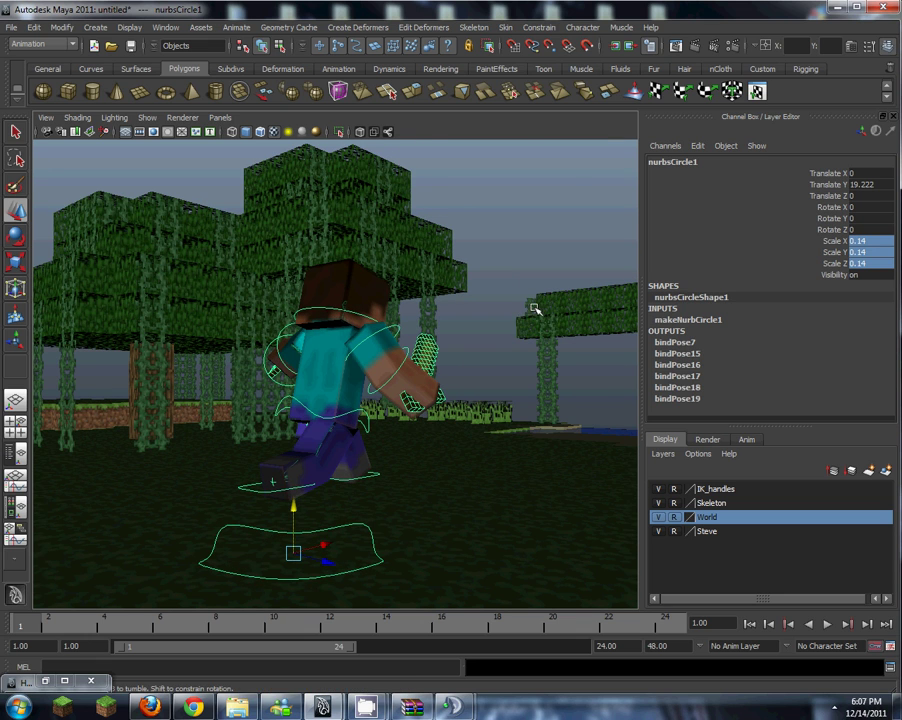
pyautogui.keyDown('alt'); pyautogui.moveTo(533, 308); pyautogui.dragTo(570, 356); pyautogui.keyUp('alt')
# Step: Set the Steve layer's display type to Reference
pyautogui.click(502, 340)
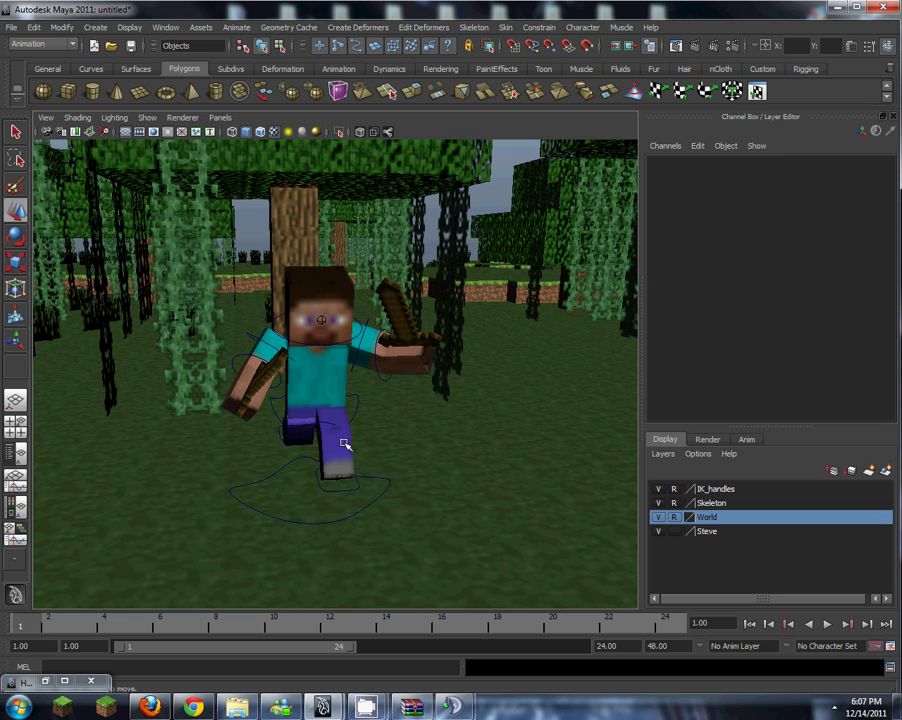
pyautogui.click(344, 436)
pyautogui.click(465, 443)
pyautogui.click(675, 531)
pyautogui.click(684, 533)
pyautogui.click(675, 532)
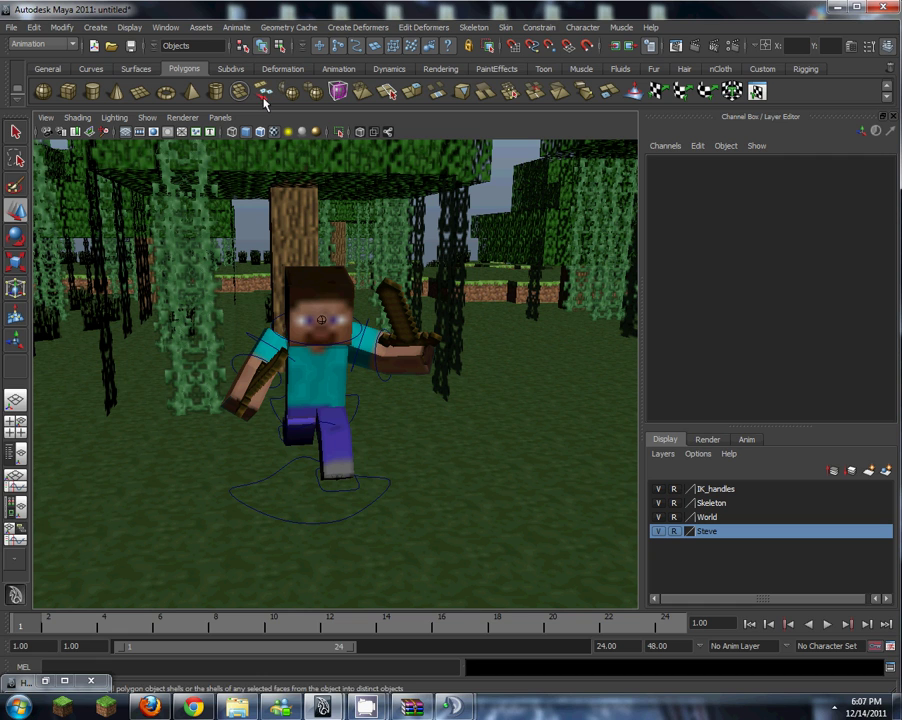
pyautogui.click(165, 27)
# Step: Open lambert1's colour file texture in Hypershade
pyautogui.moveTo(210, 83)
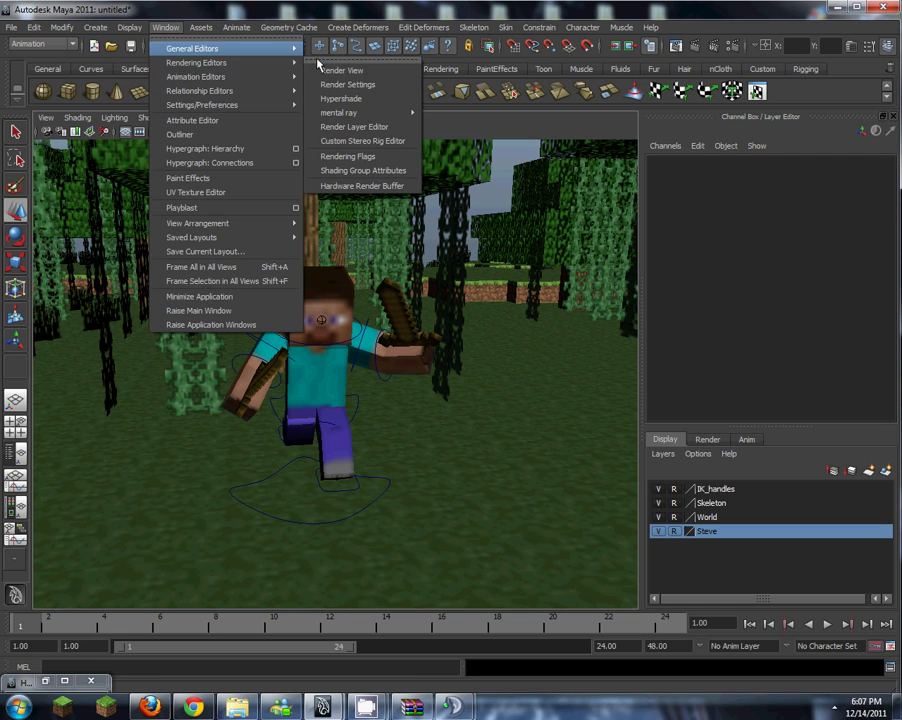
pyautogui.click(450, 97)
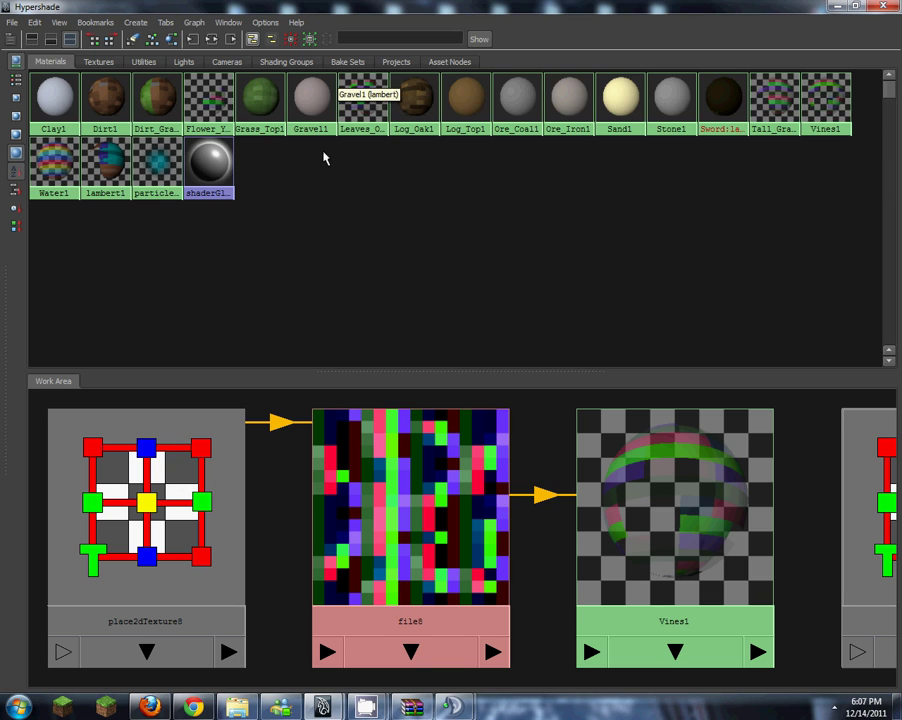
pyautogui.doubleClick(106, 168)
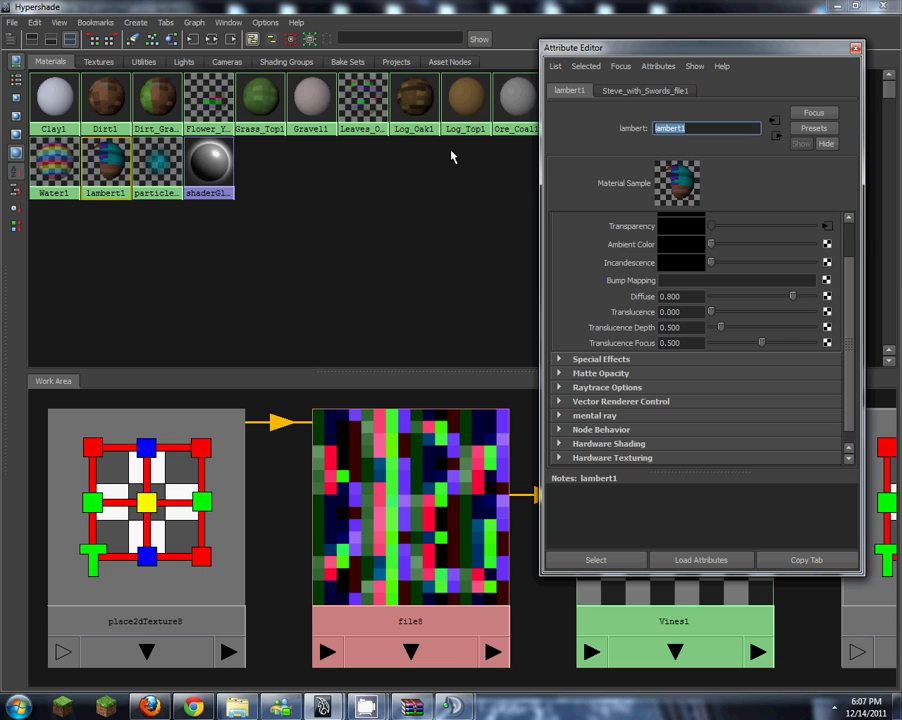
pyautogui.write('Shrogg')
pyautogui.scroll(2, 790, 258)
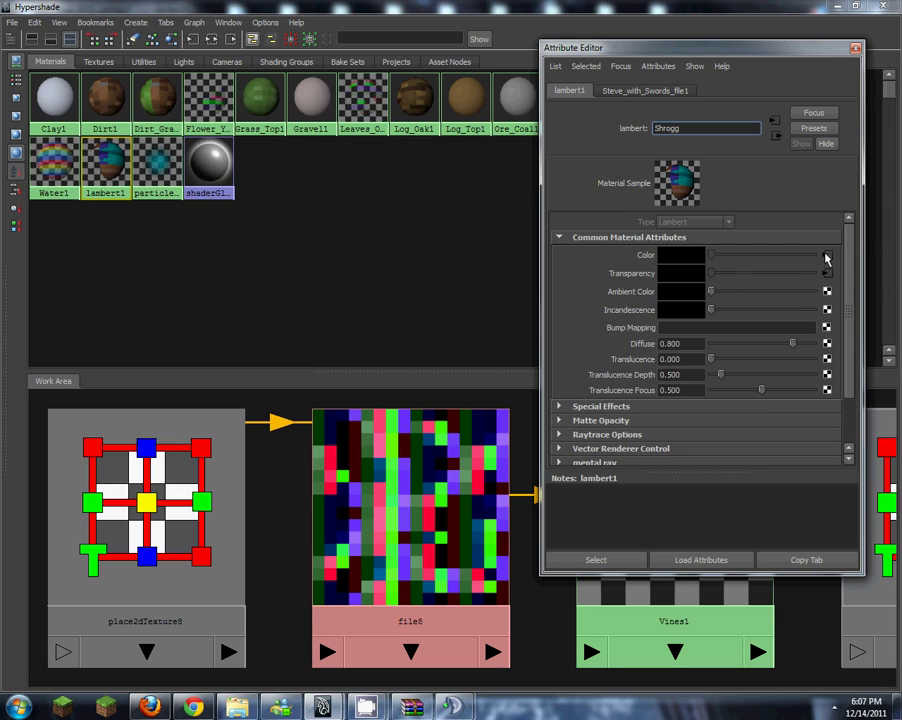
pyautogui.click(826, 258)
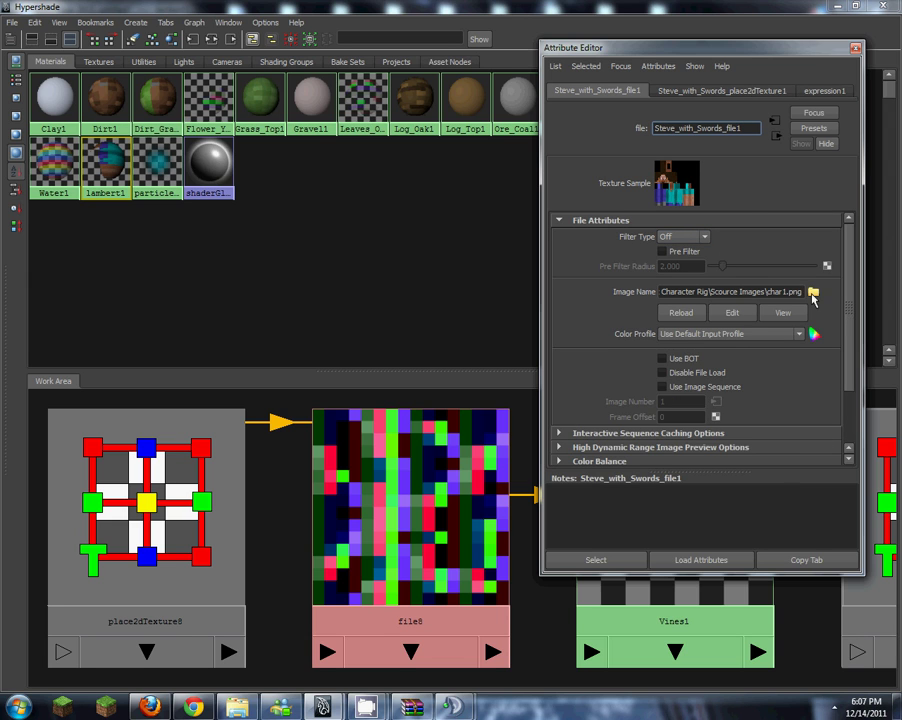
# Step: Load nerd.png from the Desktop Photos folder as Steve's skin and view the scene
pyautogui.click(813, 292)
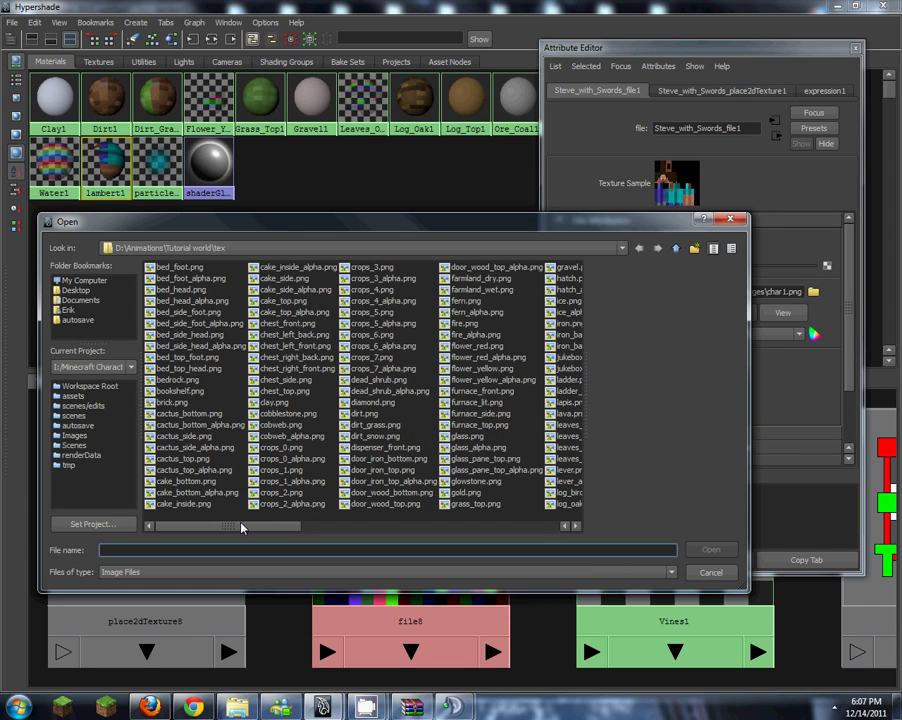
pyautogui.click(78, 291)
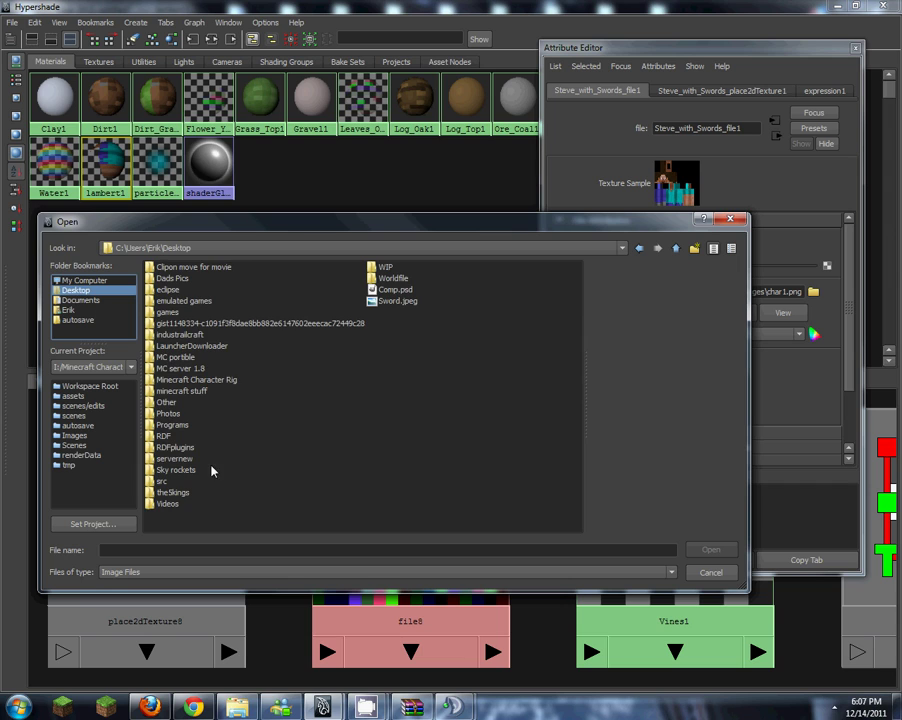
pyautogui.doubleClick(168, 413)
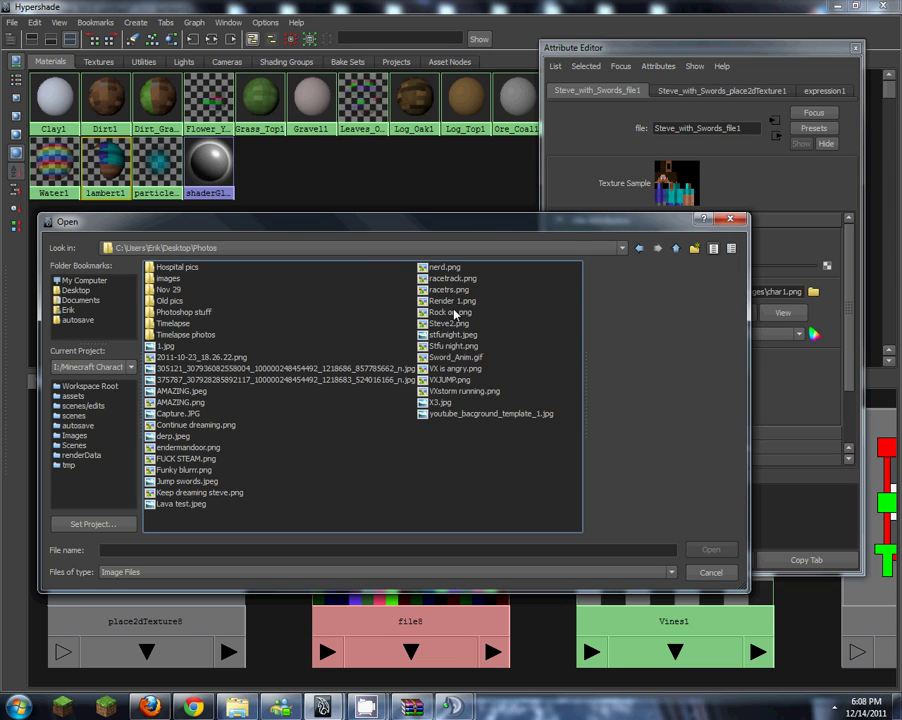
pyautogui.doubleClick(445, 268)
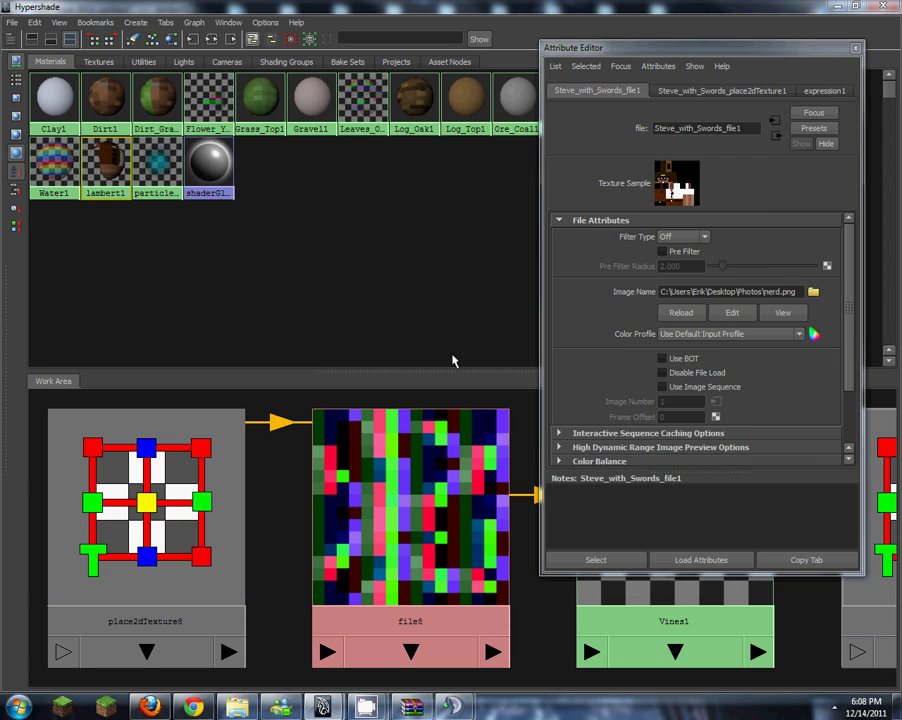
pyautogui.click(855, 48)
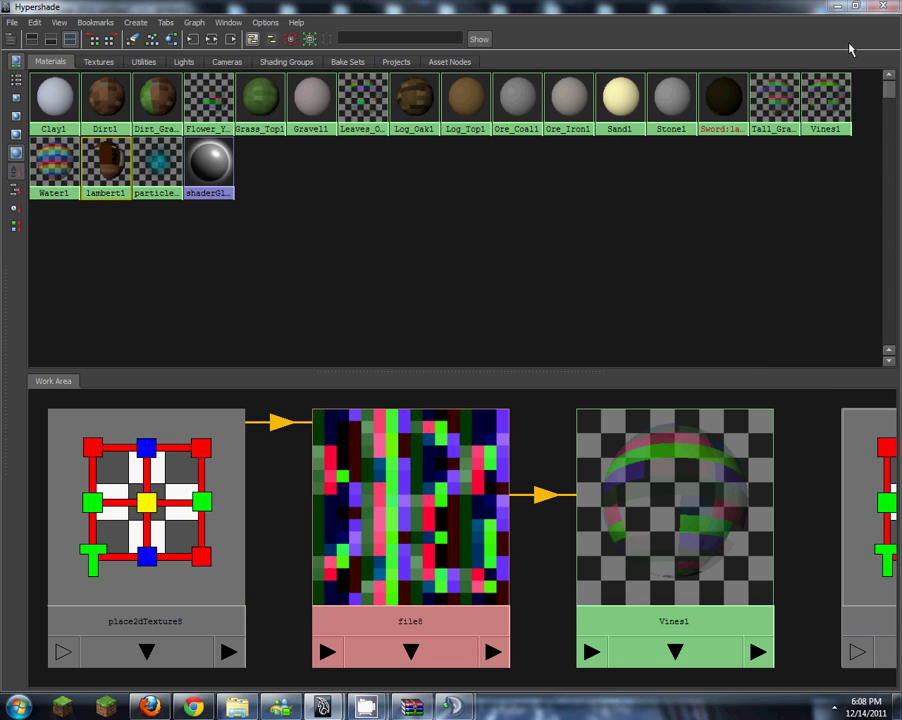
pyautogui.click(838, 6)
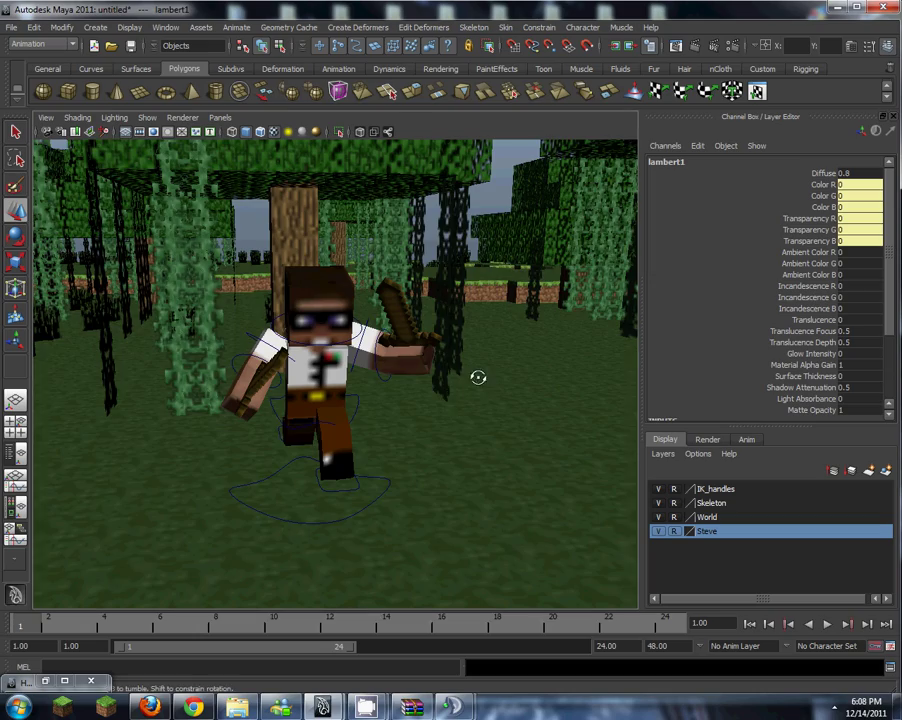
pyautogui.keyDown('alt'); pyautogui.moveTo(478, 377); pyautogui.dragTo(310, 409); pyautogui.keyUp('alt')
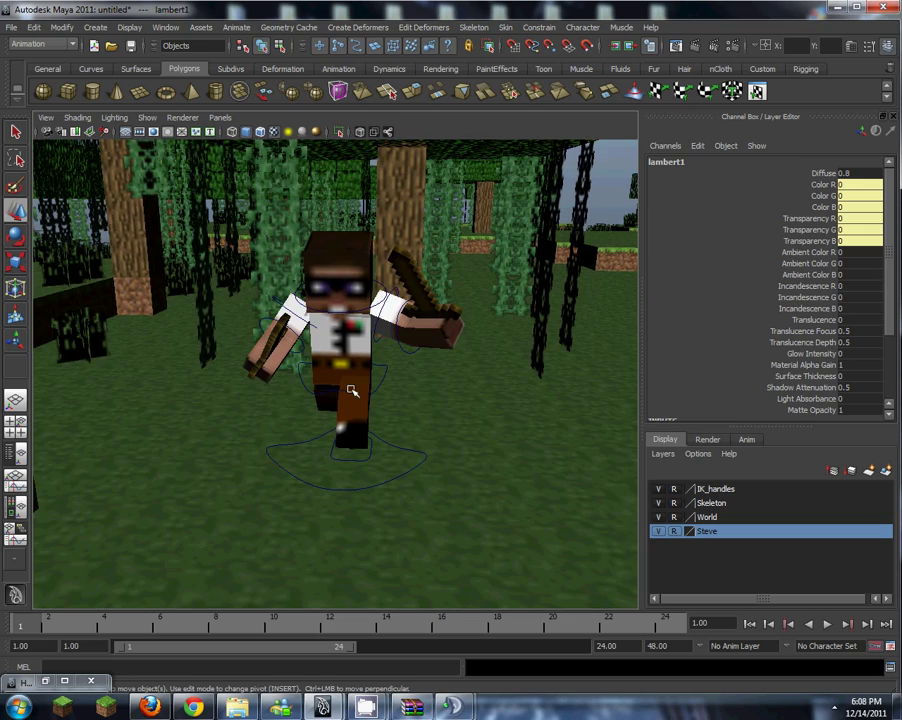
# Step: Open Sword:lambert3's file texture Sword:file3 to change its image
pyautogui.click(413, 47)
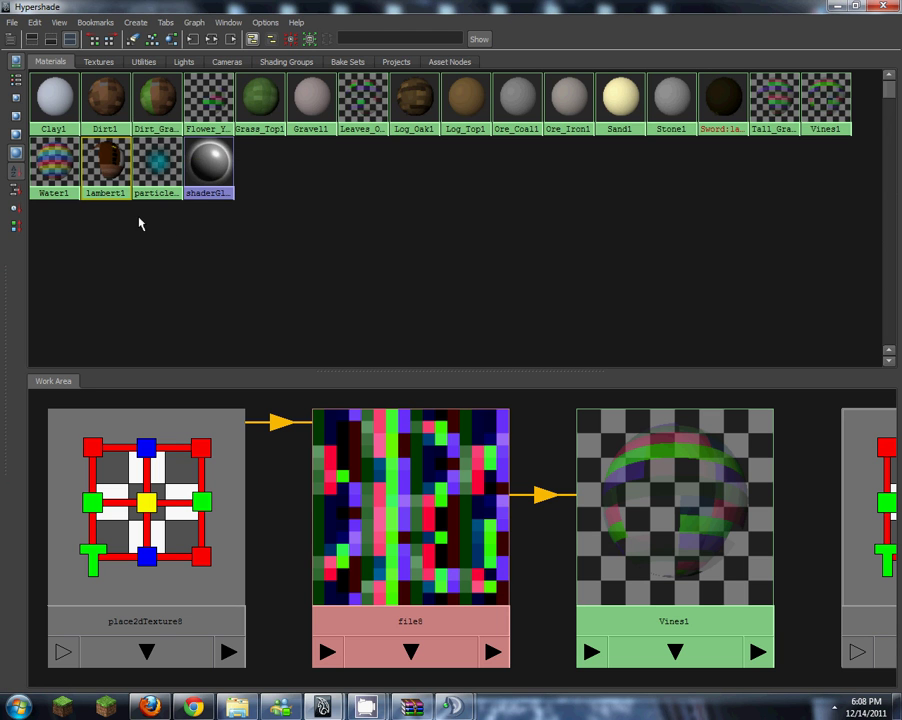
pyautogui.doubleClick(722, 99)
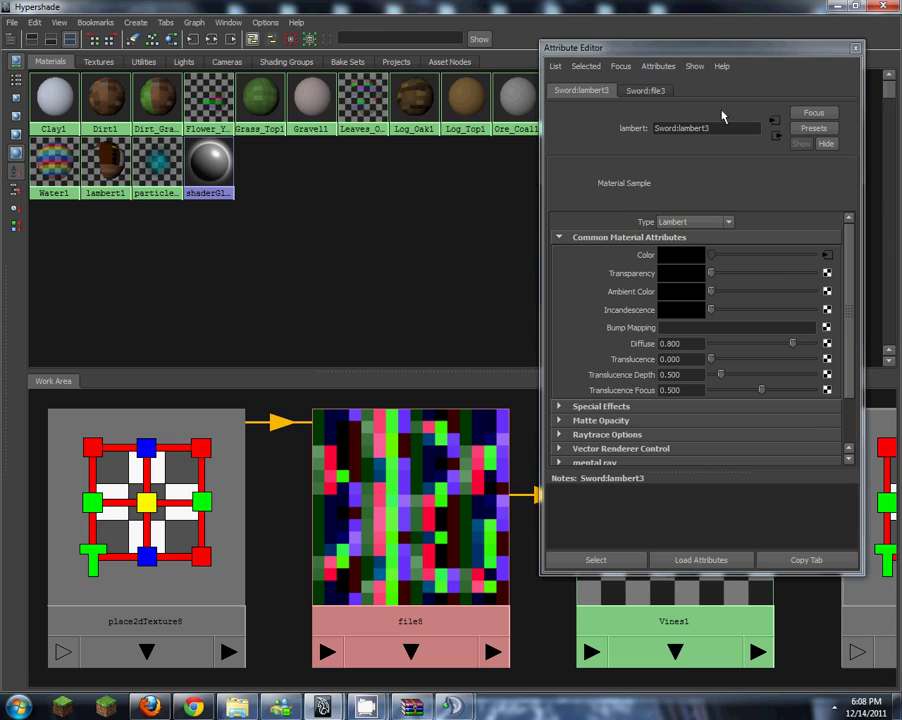
pyautogui.click(828, 255)
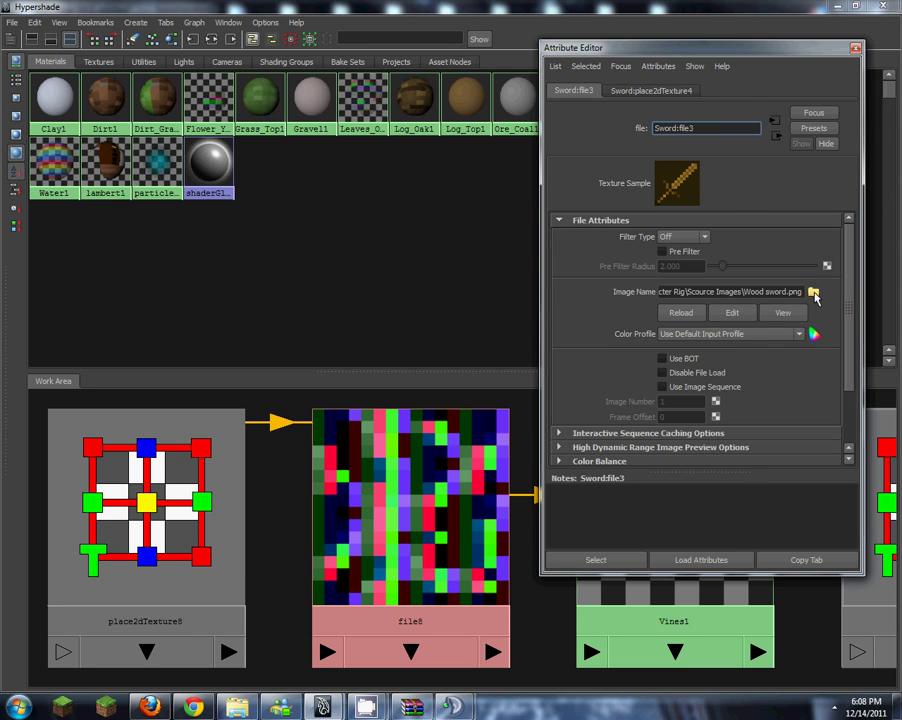
pyautogui.click(814, 292)
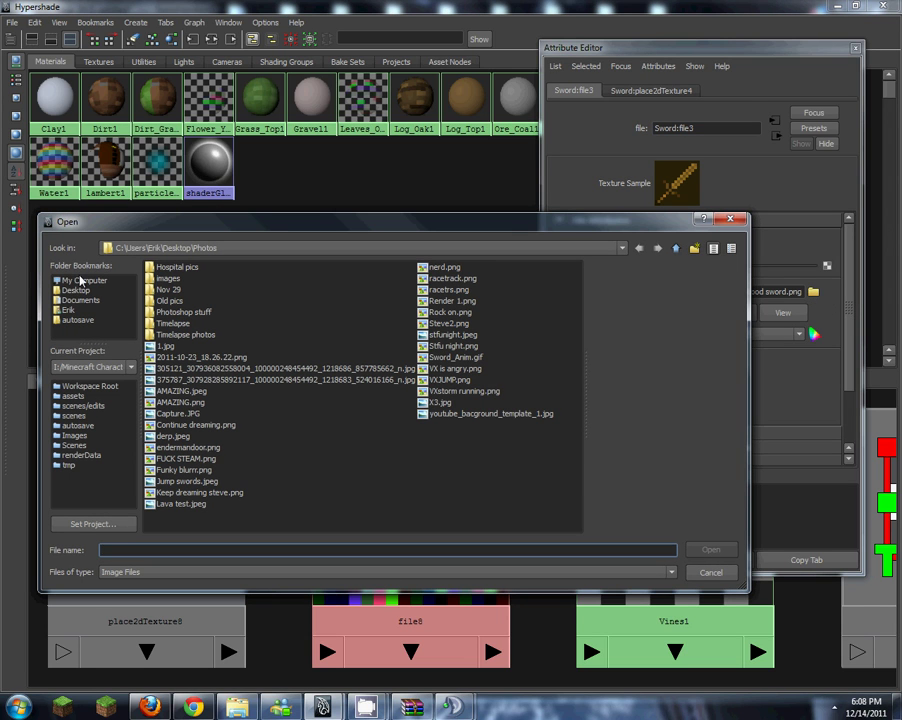
# Step: Load sword.png from D:\Animations\Zombie apocolypse\sourceimages into Sword:file3
pyautogui.click(92, 283)
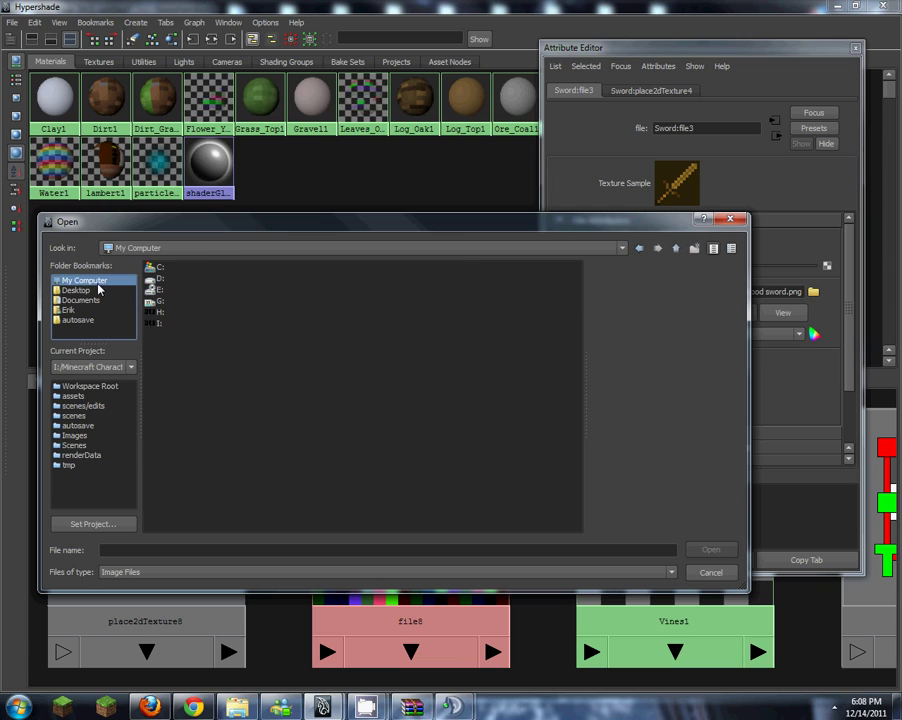
pyautogui.doubleClick(156, 280)
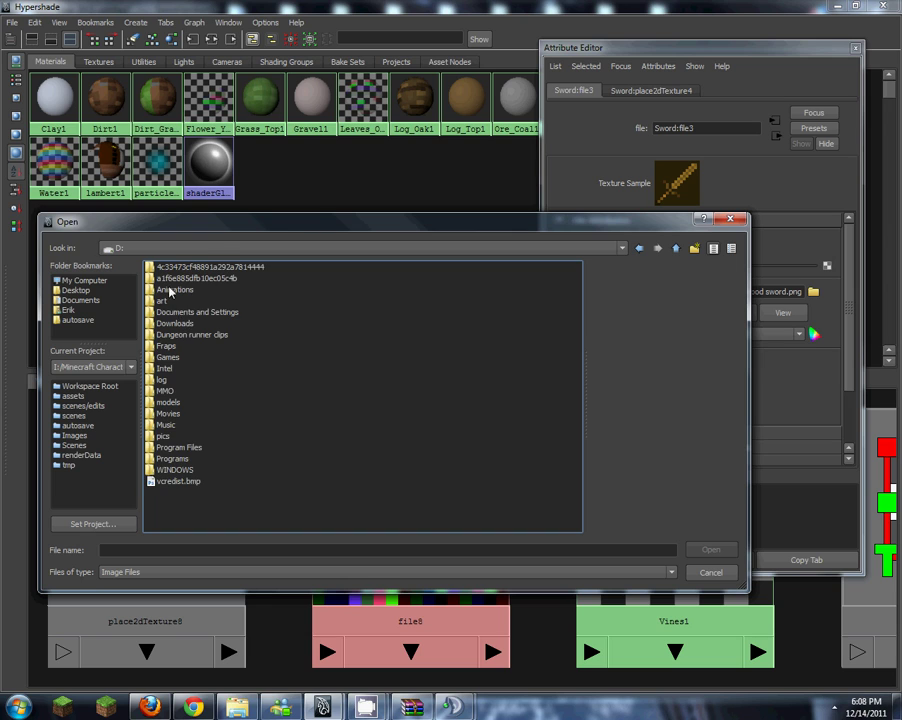
pyautogui.doubleClick(170, 290)
pyautogui.doubleClick(174, 298)
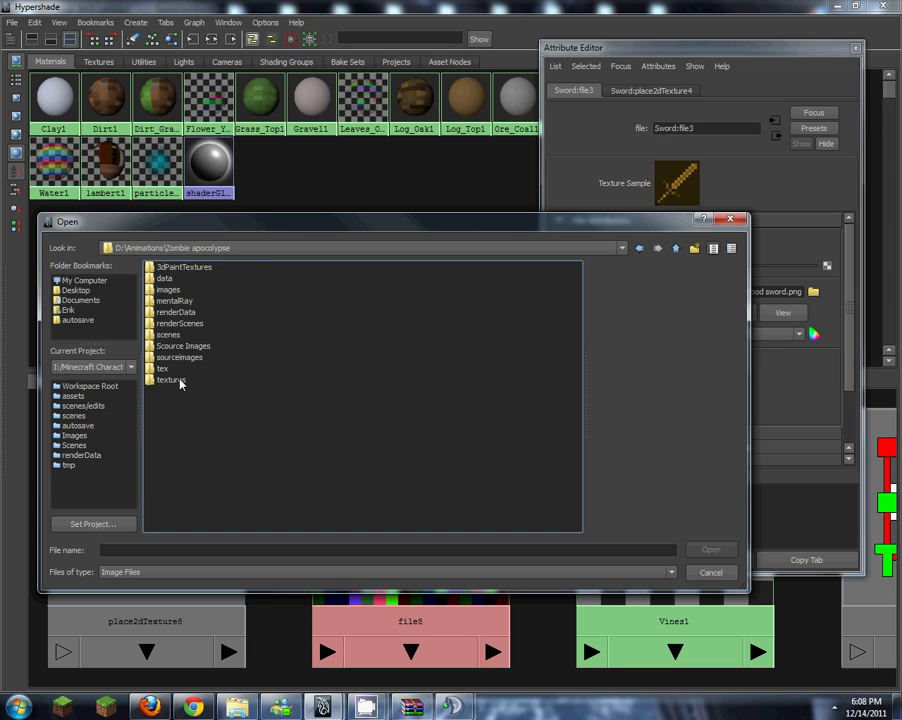
pyautogui.doubleClick(180, 357)
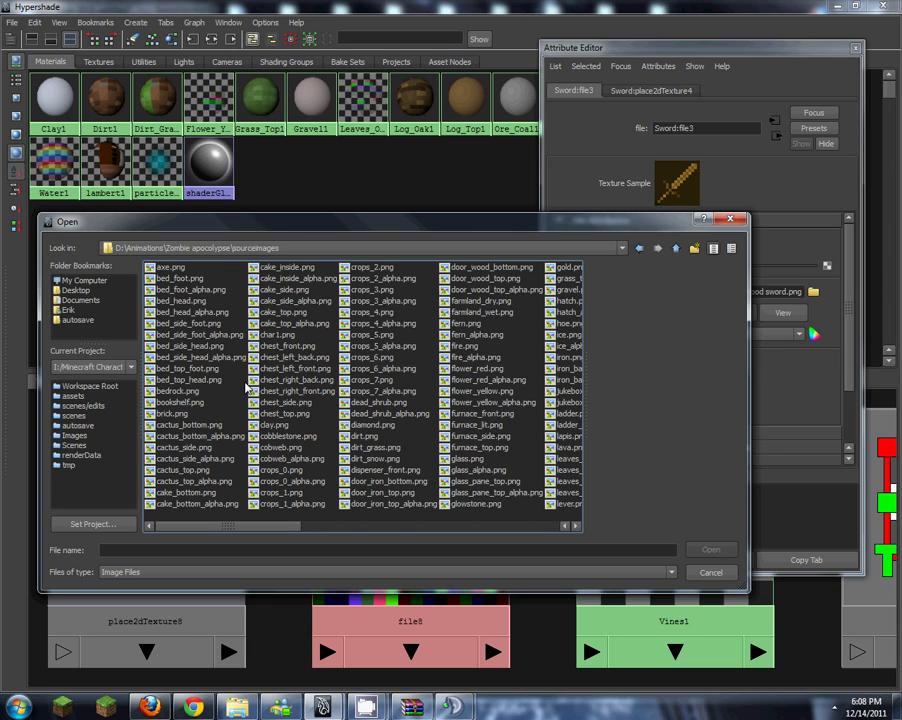
pyautogui.moveTo(223, 528); pyautogui.dragTo(462, 539)
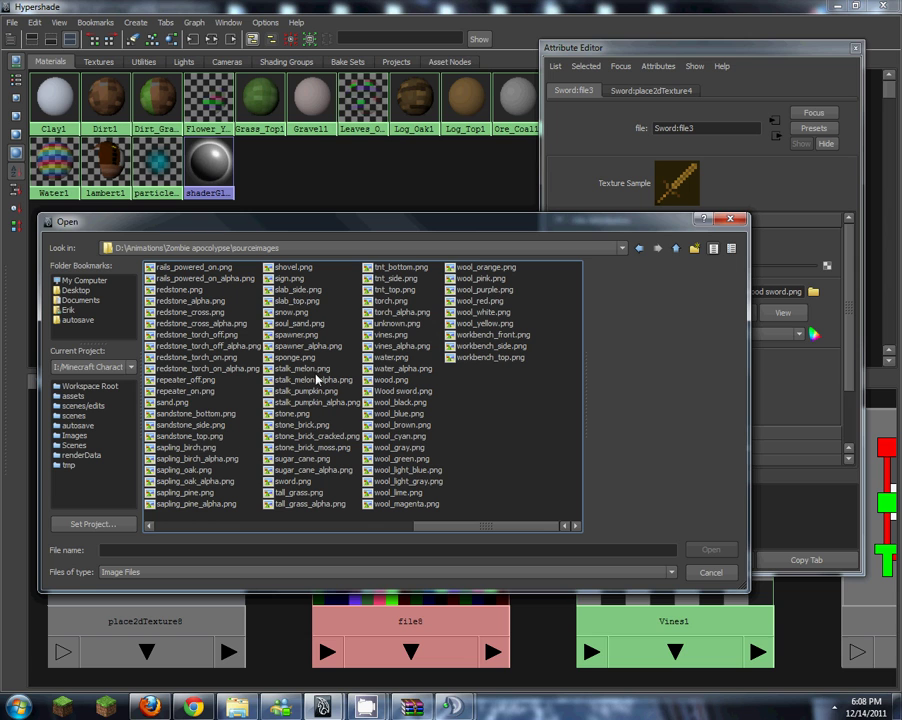
pyautogui.doubleClick(291, 483)
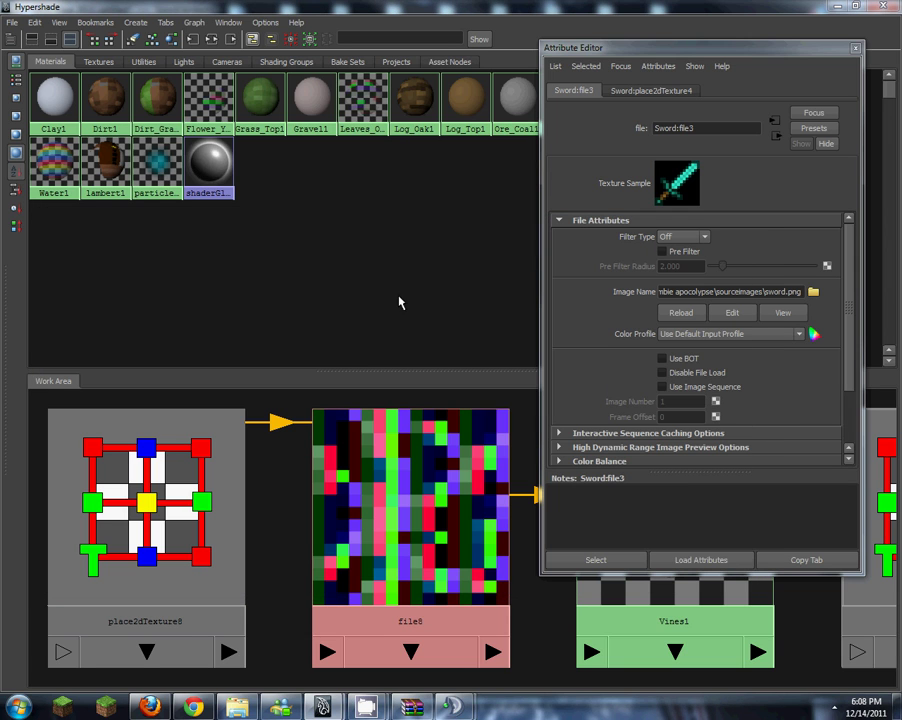
# Step: Close the editors and orbit to inspect Steve's diamond swords
pyautogui.click(855, 47)
pyautogui.click(836, 5)
pyautogui.moveTo(380, 400)
pyautogui.keyDown('alt'); pyautogui.mouseDown()
pyautogui.moveTo(394, 409)
pyautogui.moveTo(413, 374)
pyautogui.moveTo(550, 401)
pyautogui.moveTo(548, 410)
pyautogui.moveTo(411, 370)
pyautogui.moveTo(385, 377)
pyautogui.mouseUp(); pyautogui.keyUp('alt')
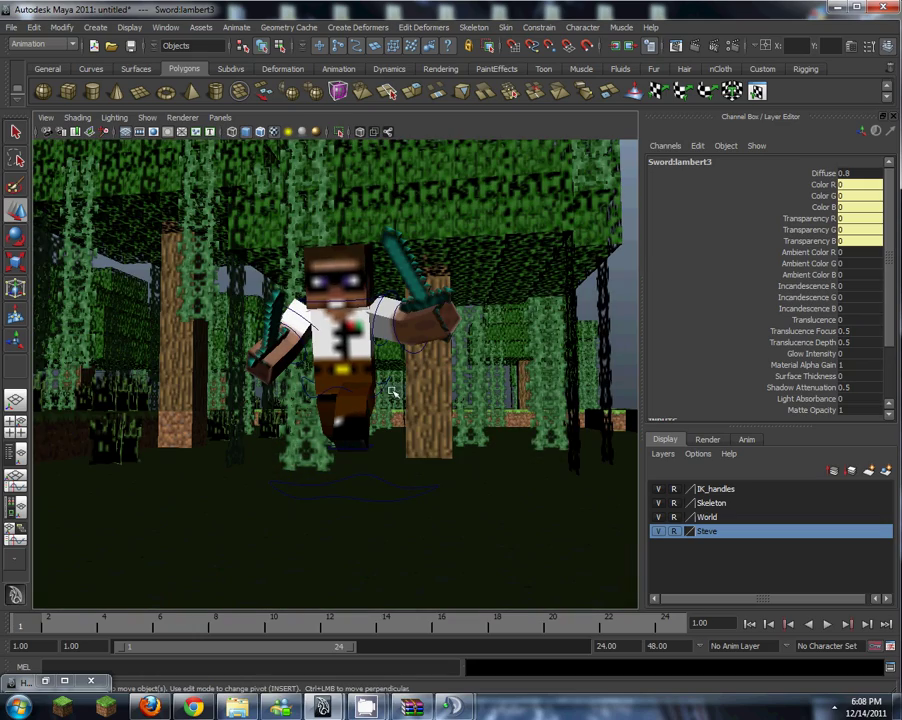
pyautogui.keyDown('alt'); pyautogui.moveTo(459, 422); pyautogui.dragTo(598, 111); pyautogui.keyUp('alt')
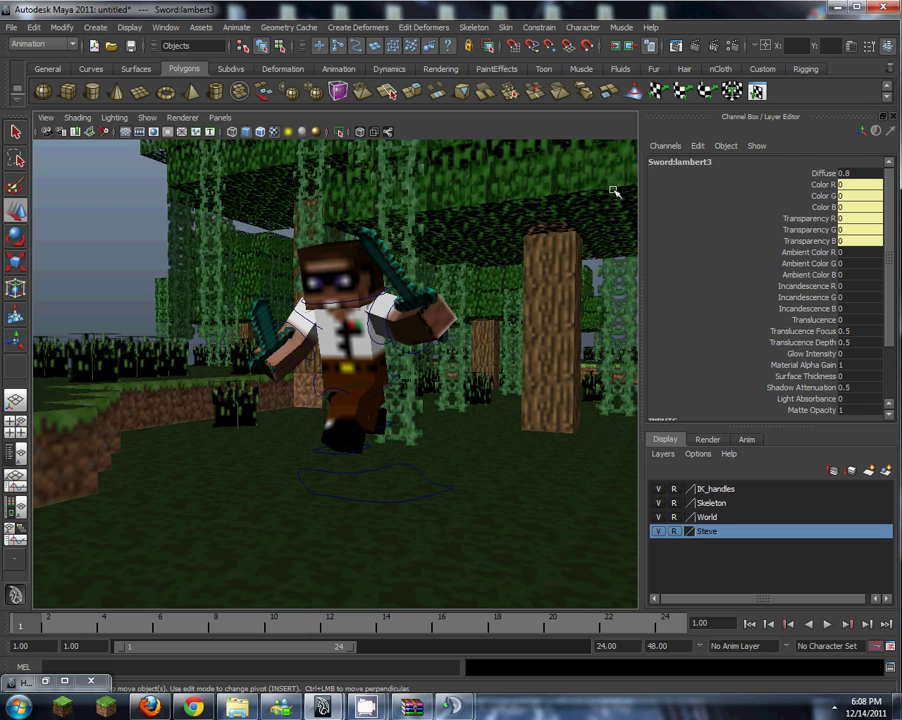
# Step: Switch the renderer to mental ray in Render Settings and show its Indirect Lighting settings
pyautogui.click(512, 45)
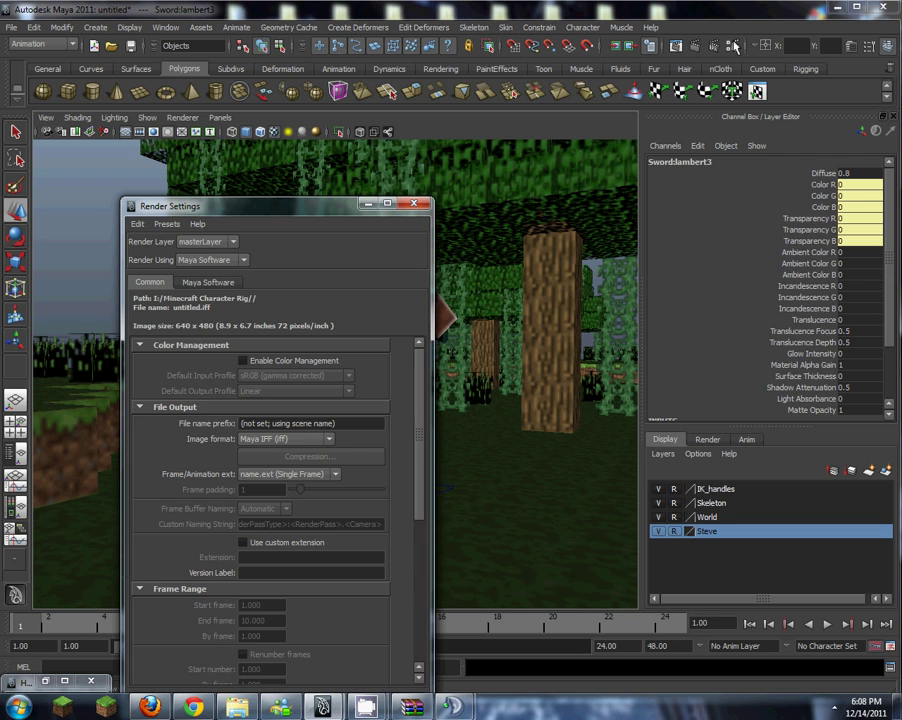
pyautogui.click(210, 260)
pyautogui.click(226, 302)
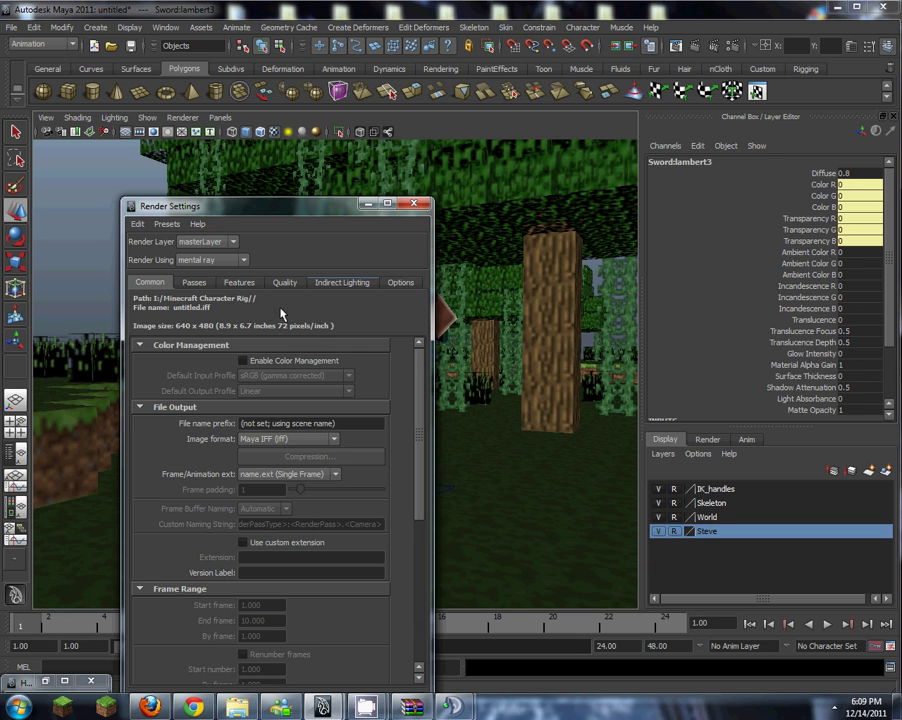
pyautogui.click(350, 282)
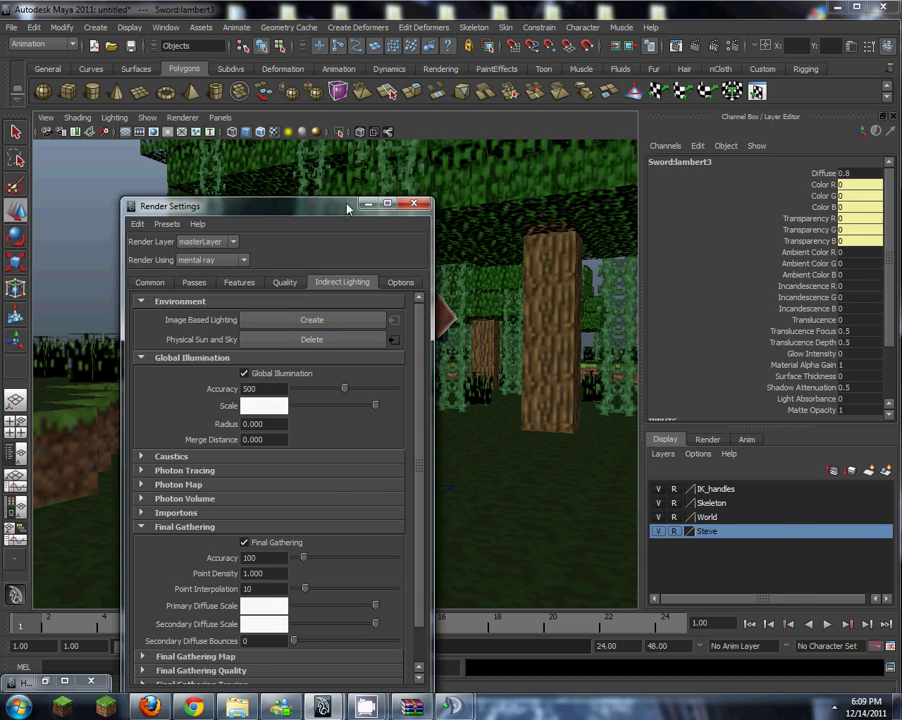
# Step: Move Render Settings aside, find a new angle on the character, and render it with mental ray
pyautogui.moveTo(348, 208); pyautogui.dragTo(715, 107)
pyautogui.keyDown('alt'); pyautogui.moveTo(146, 420); pyautogui.dragTo(478, 343); pyautogui.keyUp('alt')
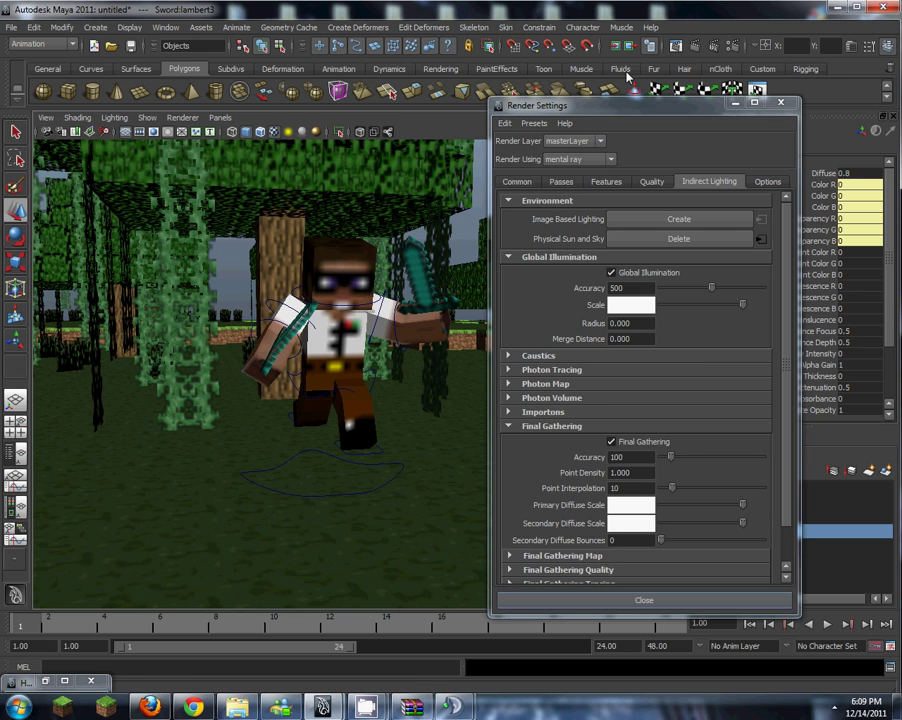
pyautogui.click(696, 50)
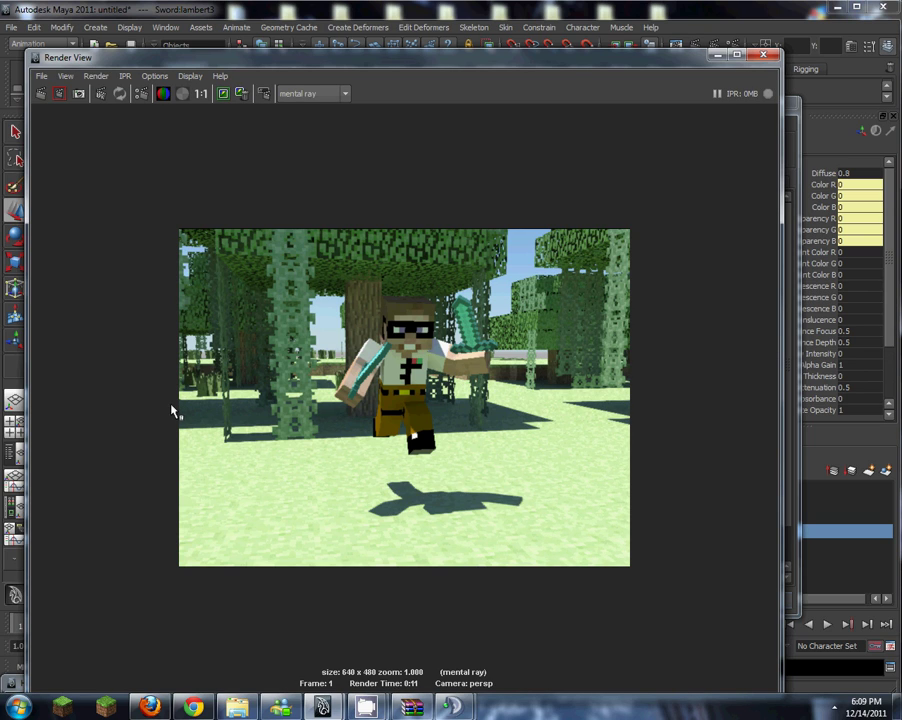
pyautogui.click(764, 55)
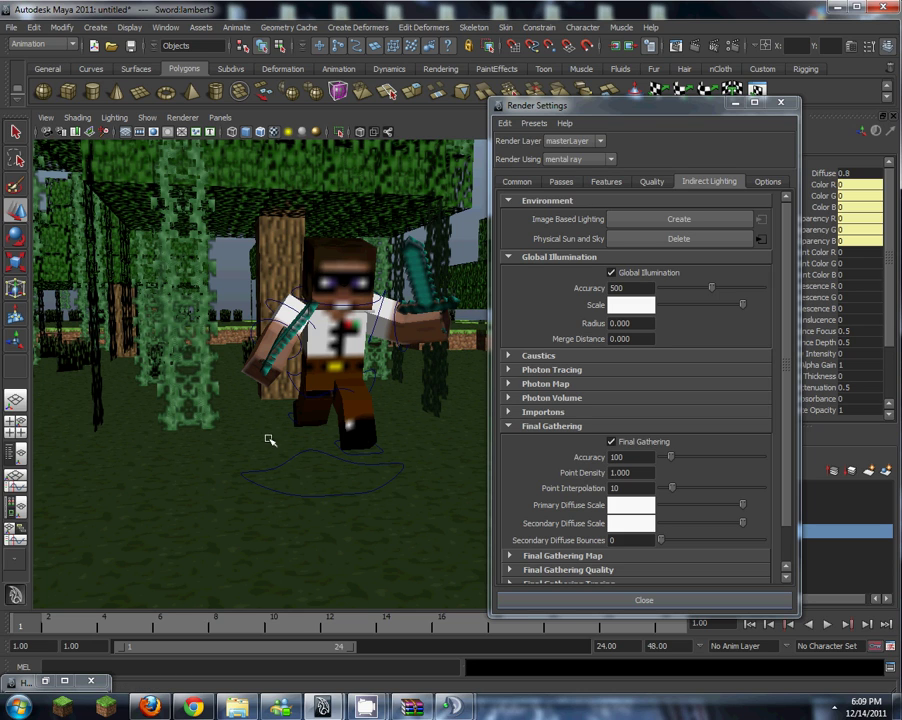
# Step: Try deleting the character's rig control, then close Render Settings
pyautogui.click(368, 494)
pyautogui.press('Delete')
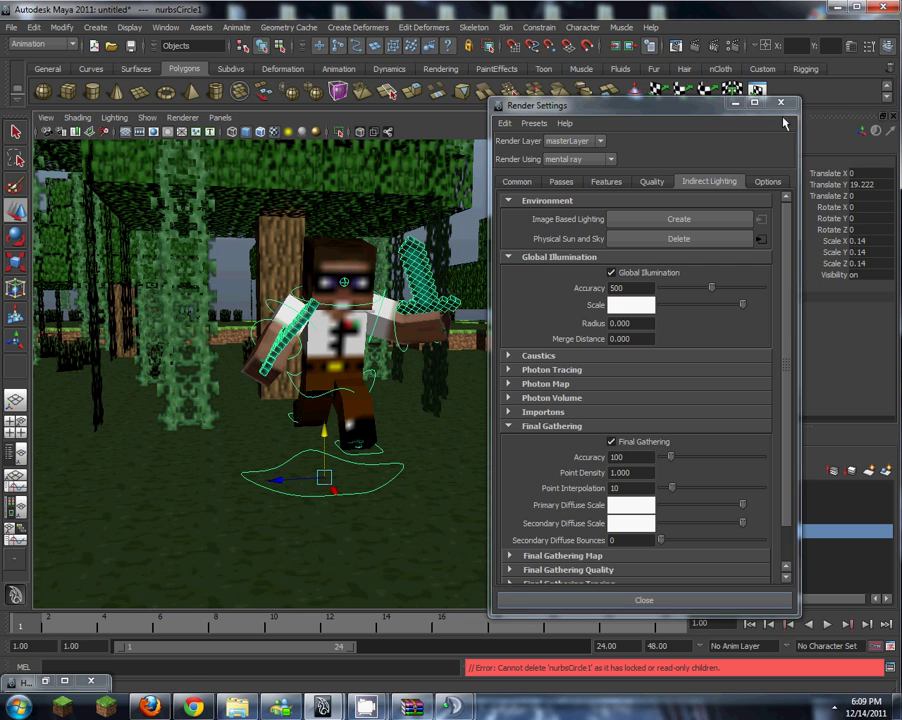
pyautogui.click(781, 103)
# Step: Clear the selection and orbit from a low side view to an overhead view of the character
pyautogui.keyDown('alt'); pyautogui.moveTo(489, 368); pyautogui.dragTo(509, 374); pyautogui.keyUp('alt')
pyautogui.click(508, 374)
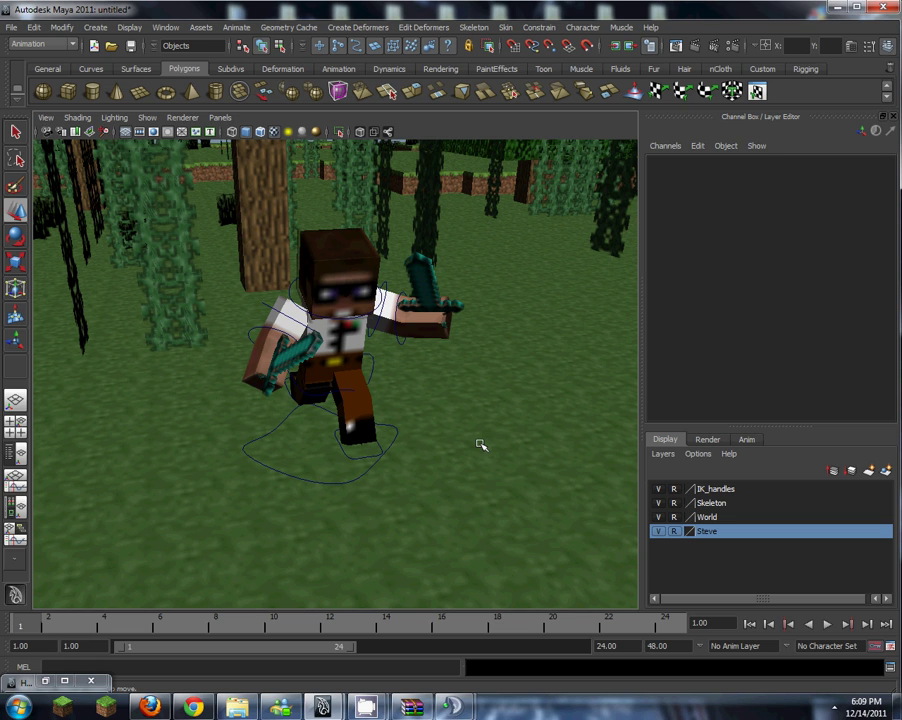
pyautogui.keyDown('alt'); pyautogui.moveTo(480, 411); pyautogui.dragTo(260, 395); pyautogui.keyUp('alt')
pyautogui.keyDown('alt'); pyautogui.moveTo(537, 345); pyautogui.dragTo(390, 392); pyautogui.keyUp('alt')
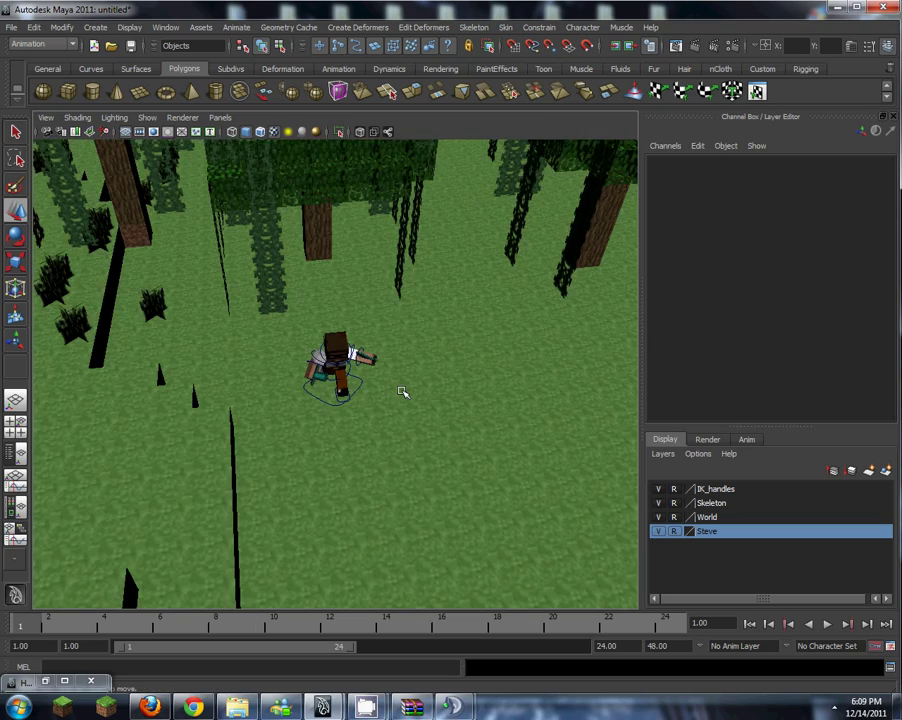